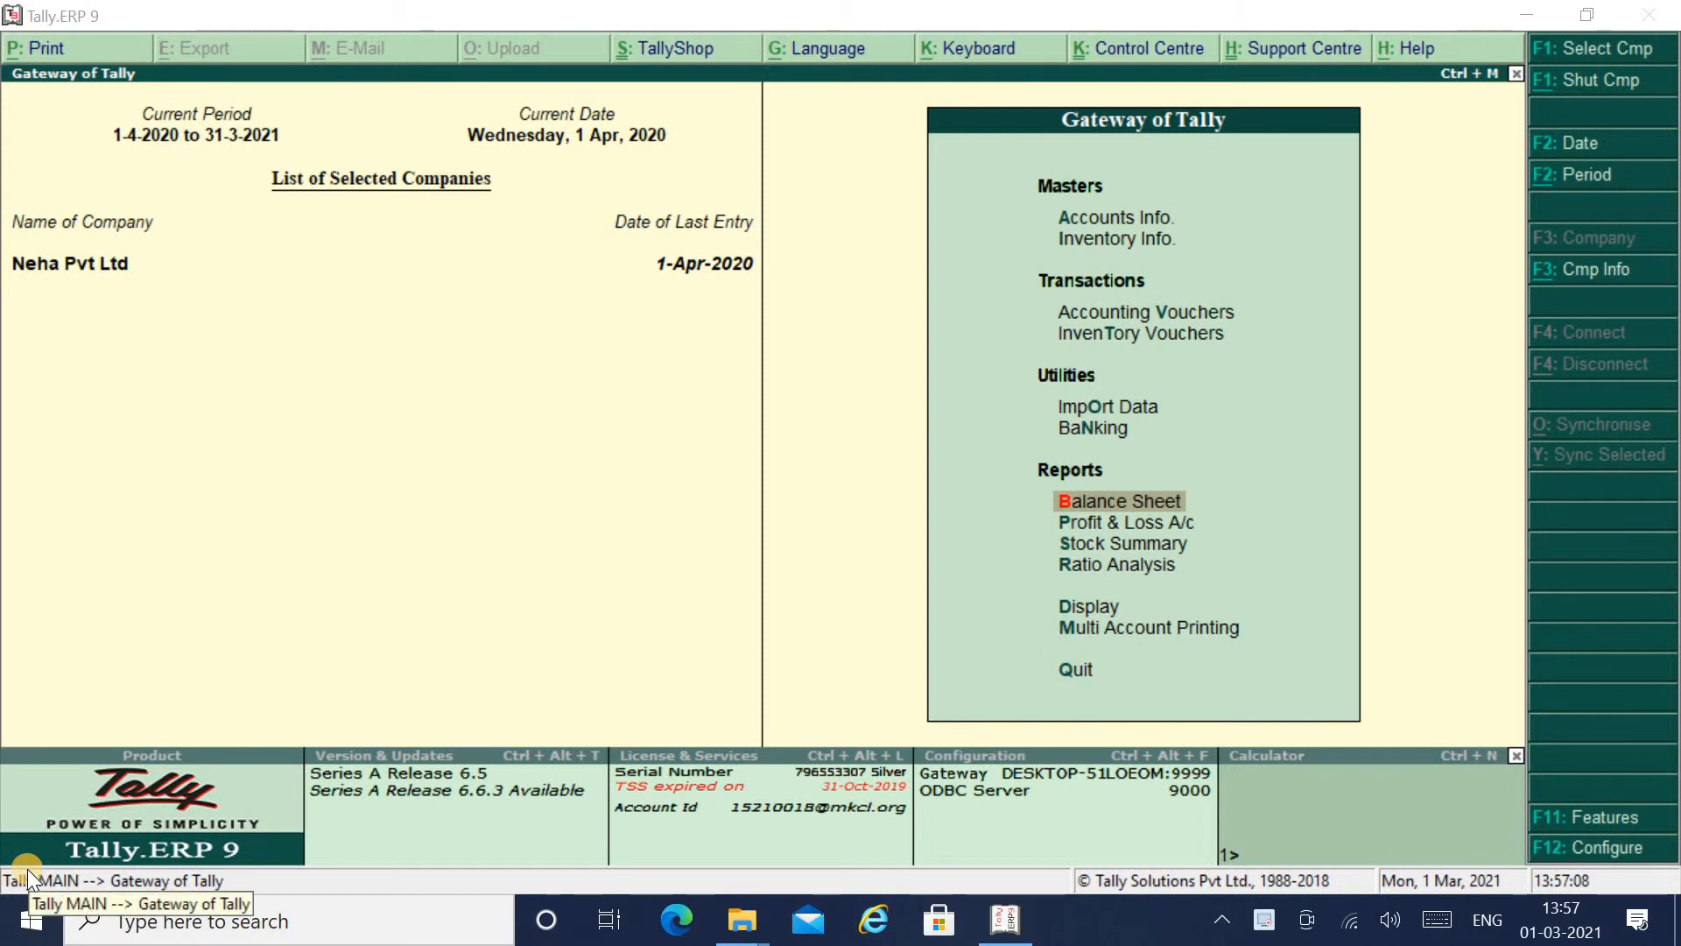
View the Fixed Assets group summary in the Balance Sheet, then return to the Gateway of Tally.
left_click(1161, 501)
key("Right")
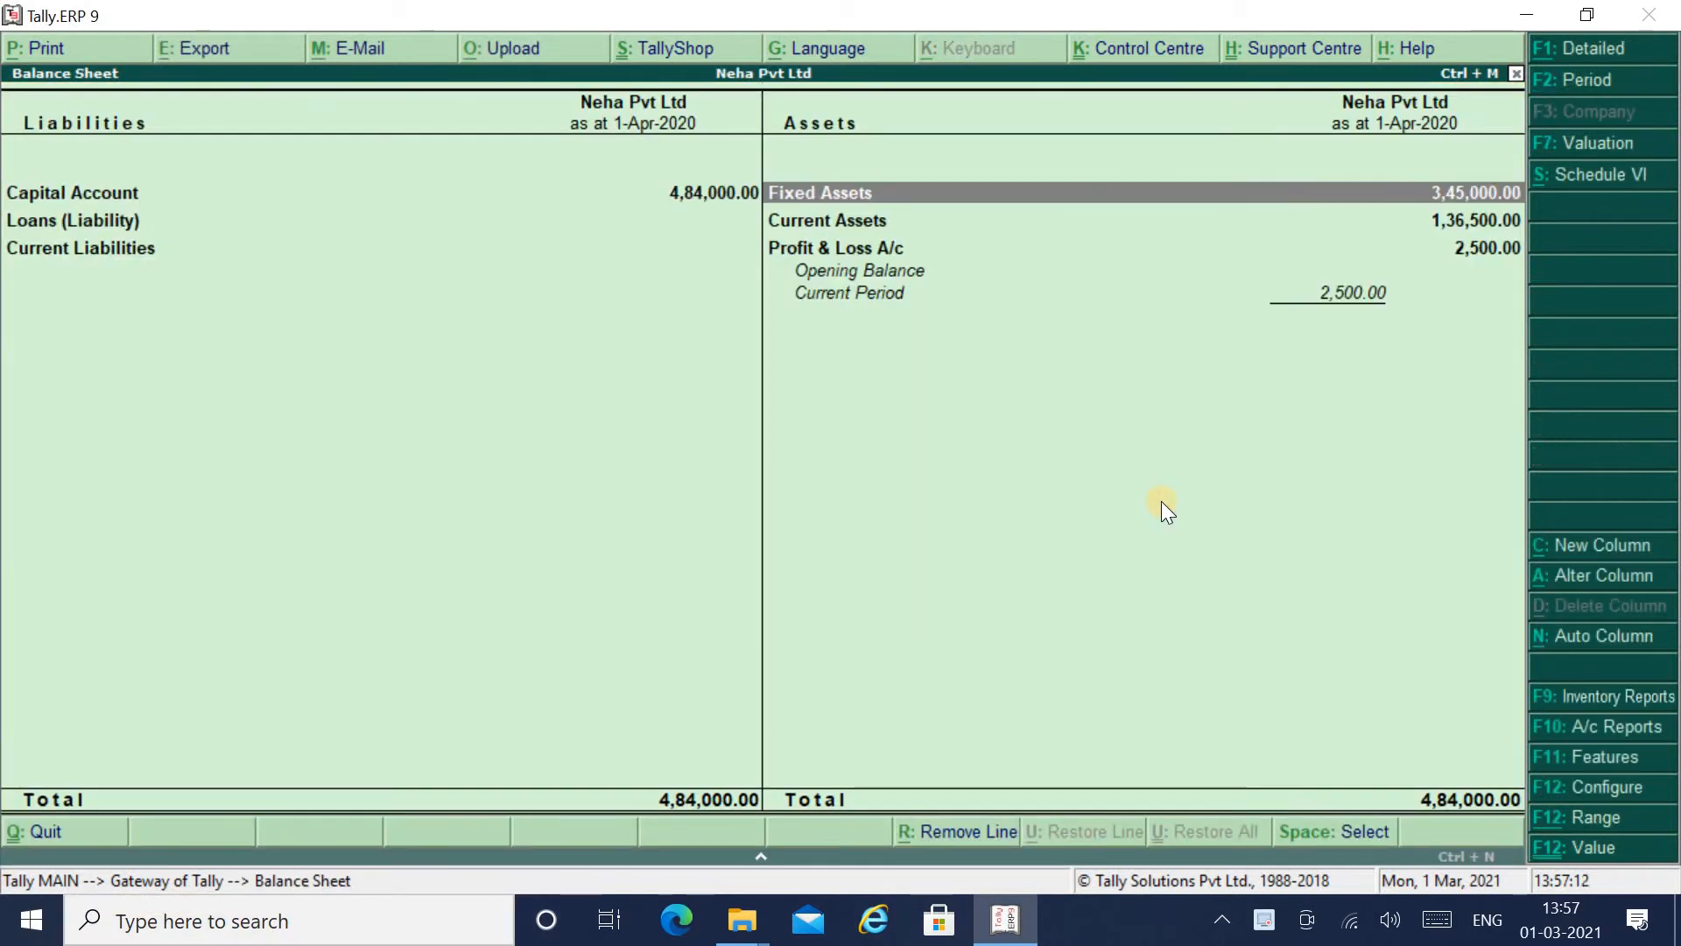
left_click(1161, 501)
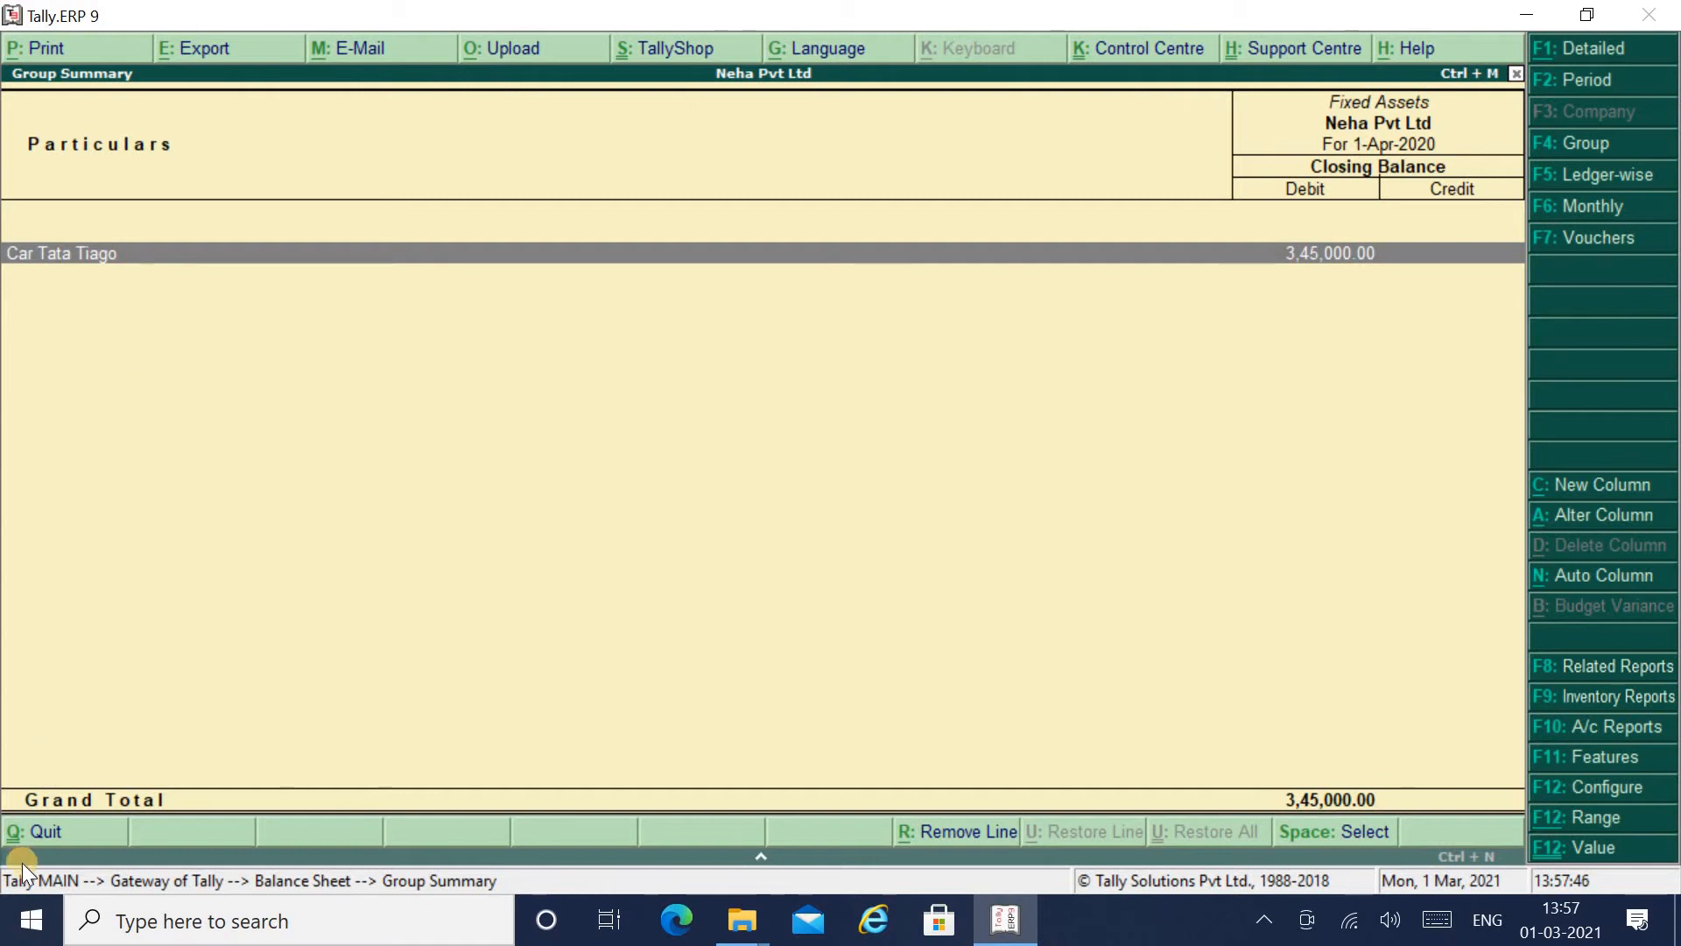
double_click(51, 838)
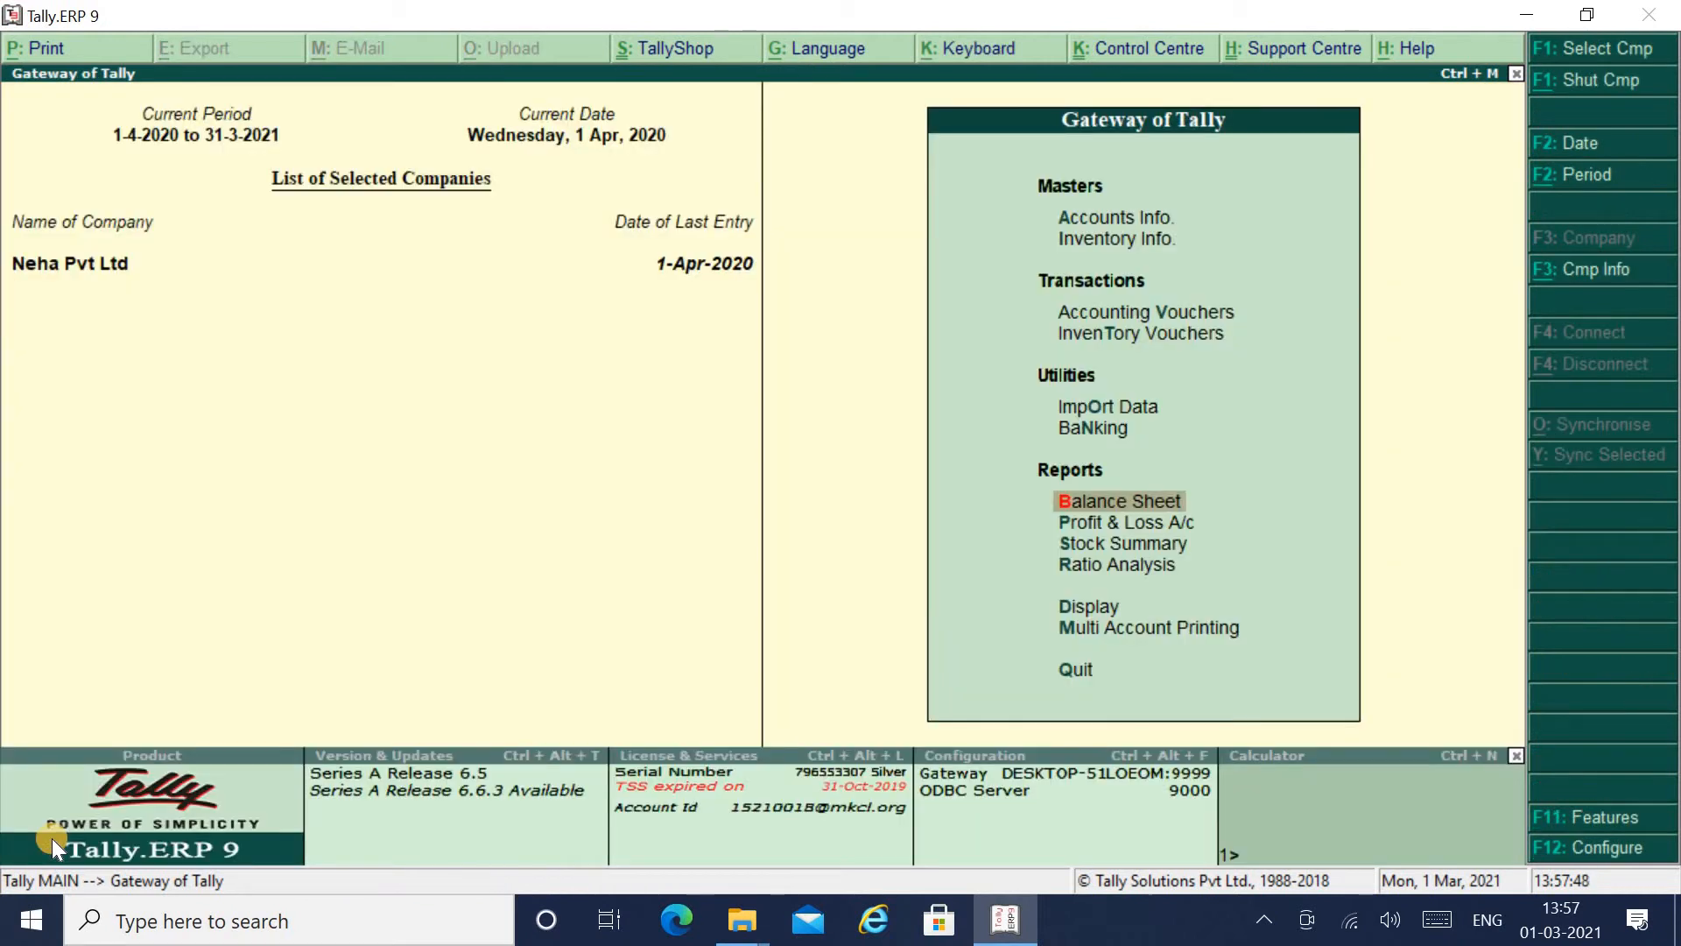
Start a payment accounting voucher with Cash as the account.
key("Up")
key("Up")
key("Up")
key("Up")
key("Return")
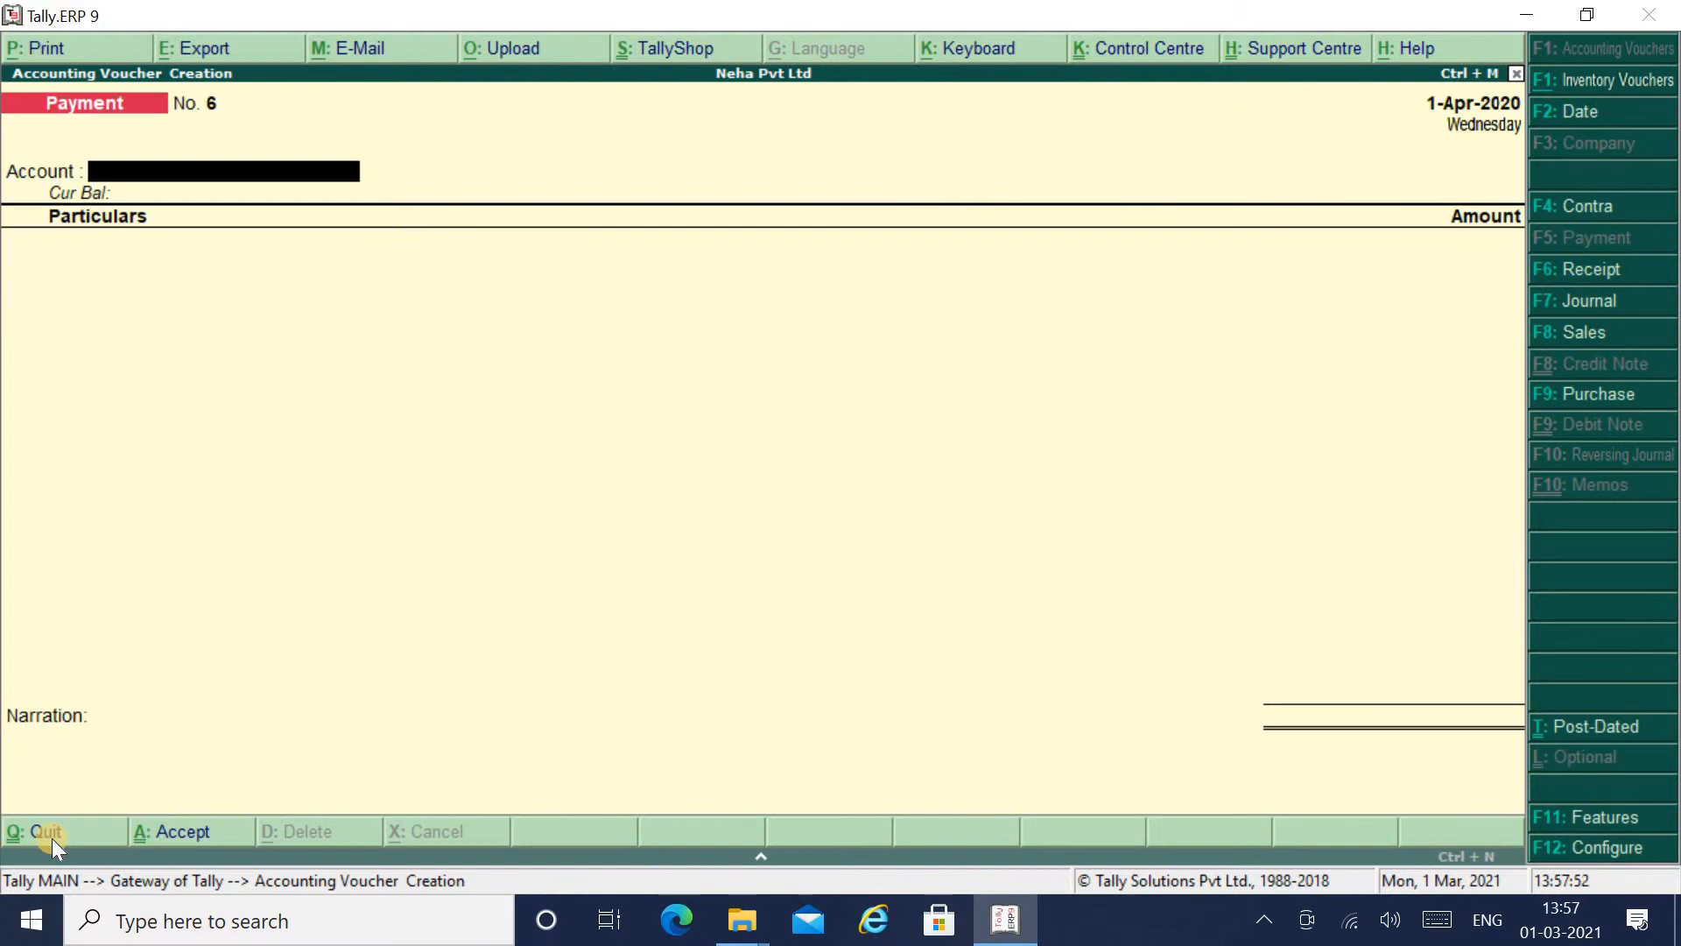
type("Cas")
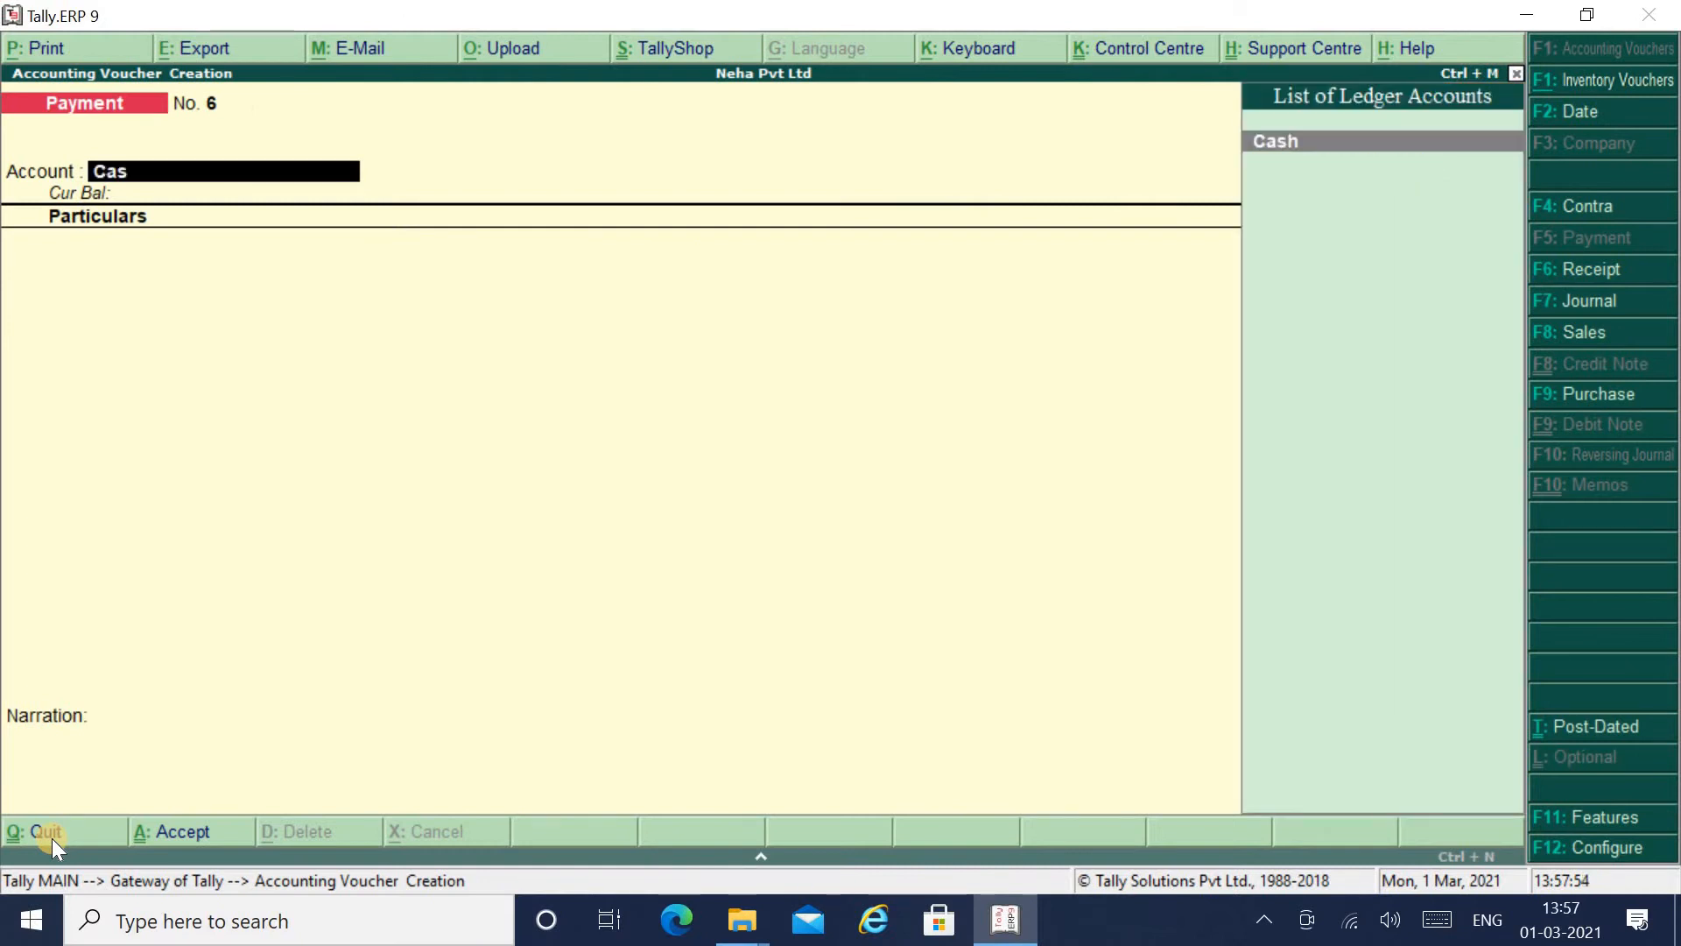
key("Return")
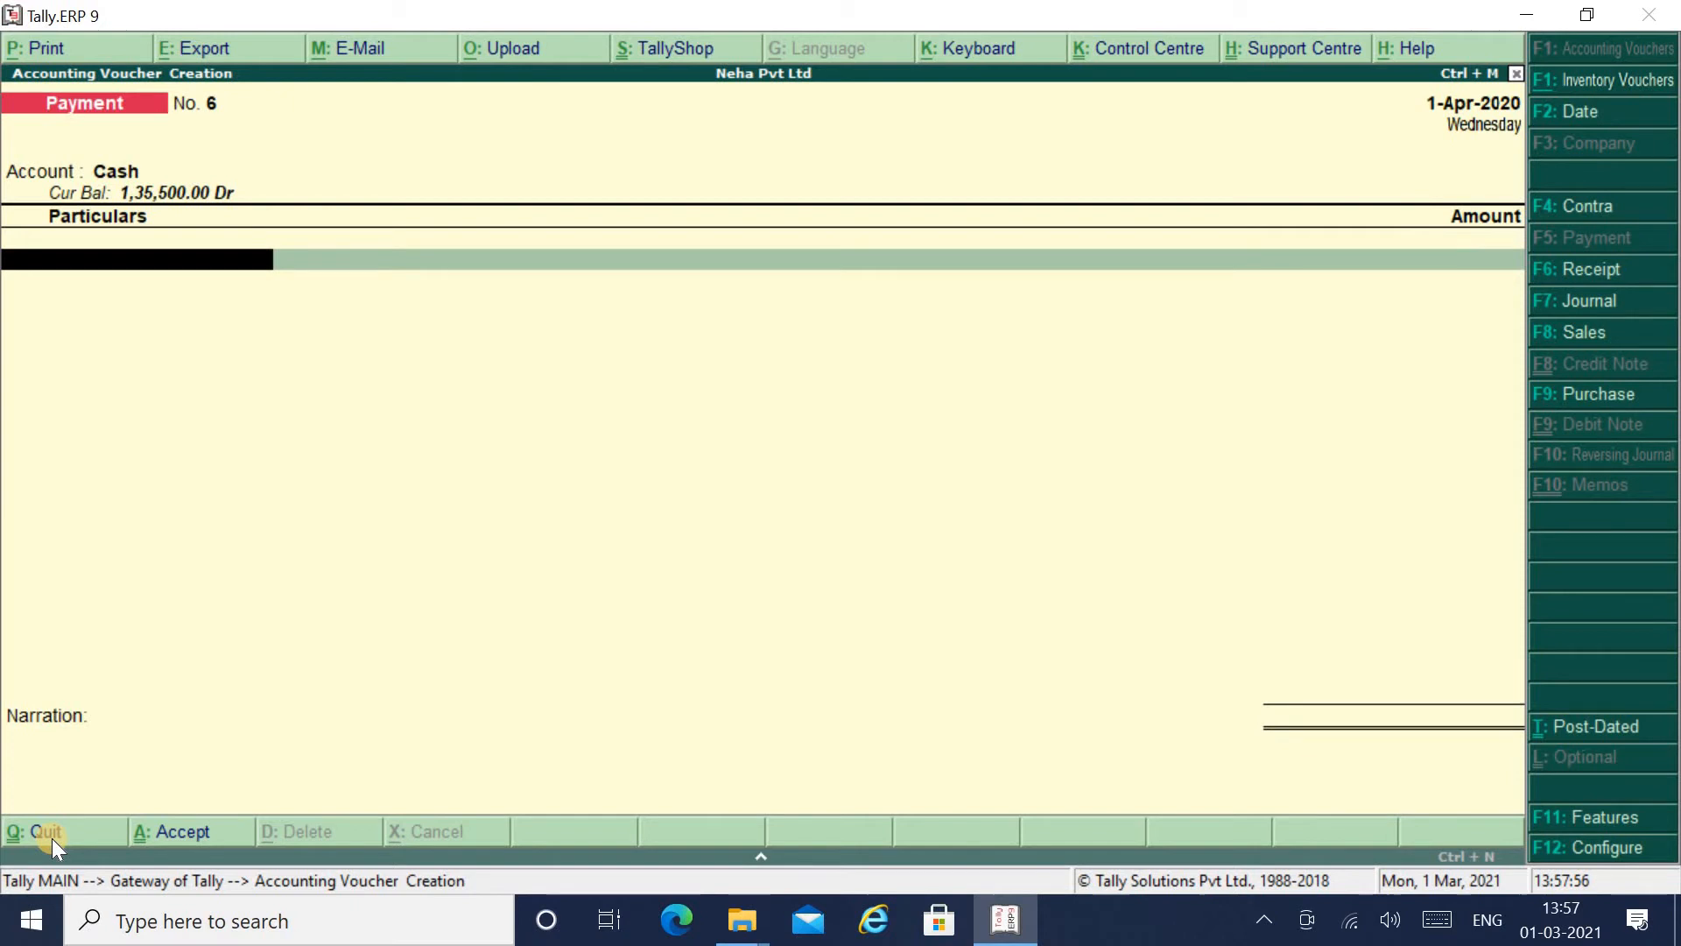
Create the ledger Insurance Exp A/c under Indirect Expenses from within the voucher, with ledger type Not Applicable.
key("alt+c")
type("In")
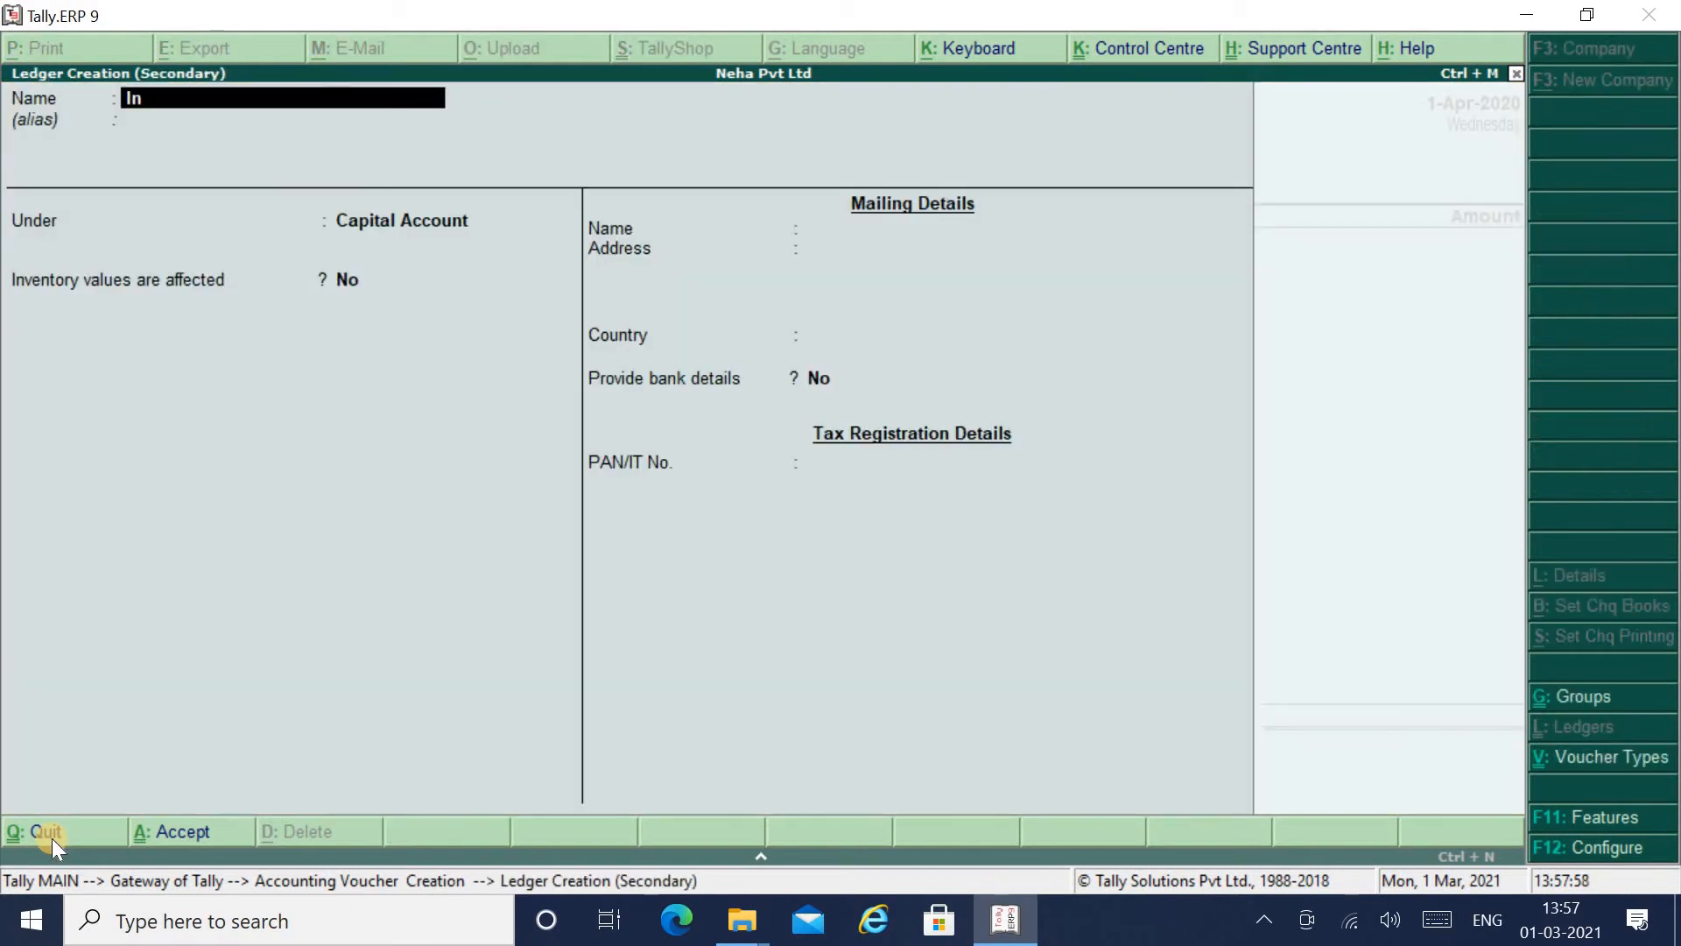
type("surance Exp A/")
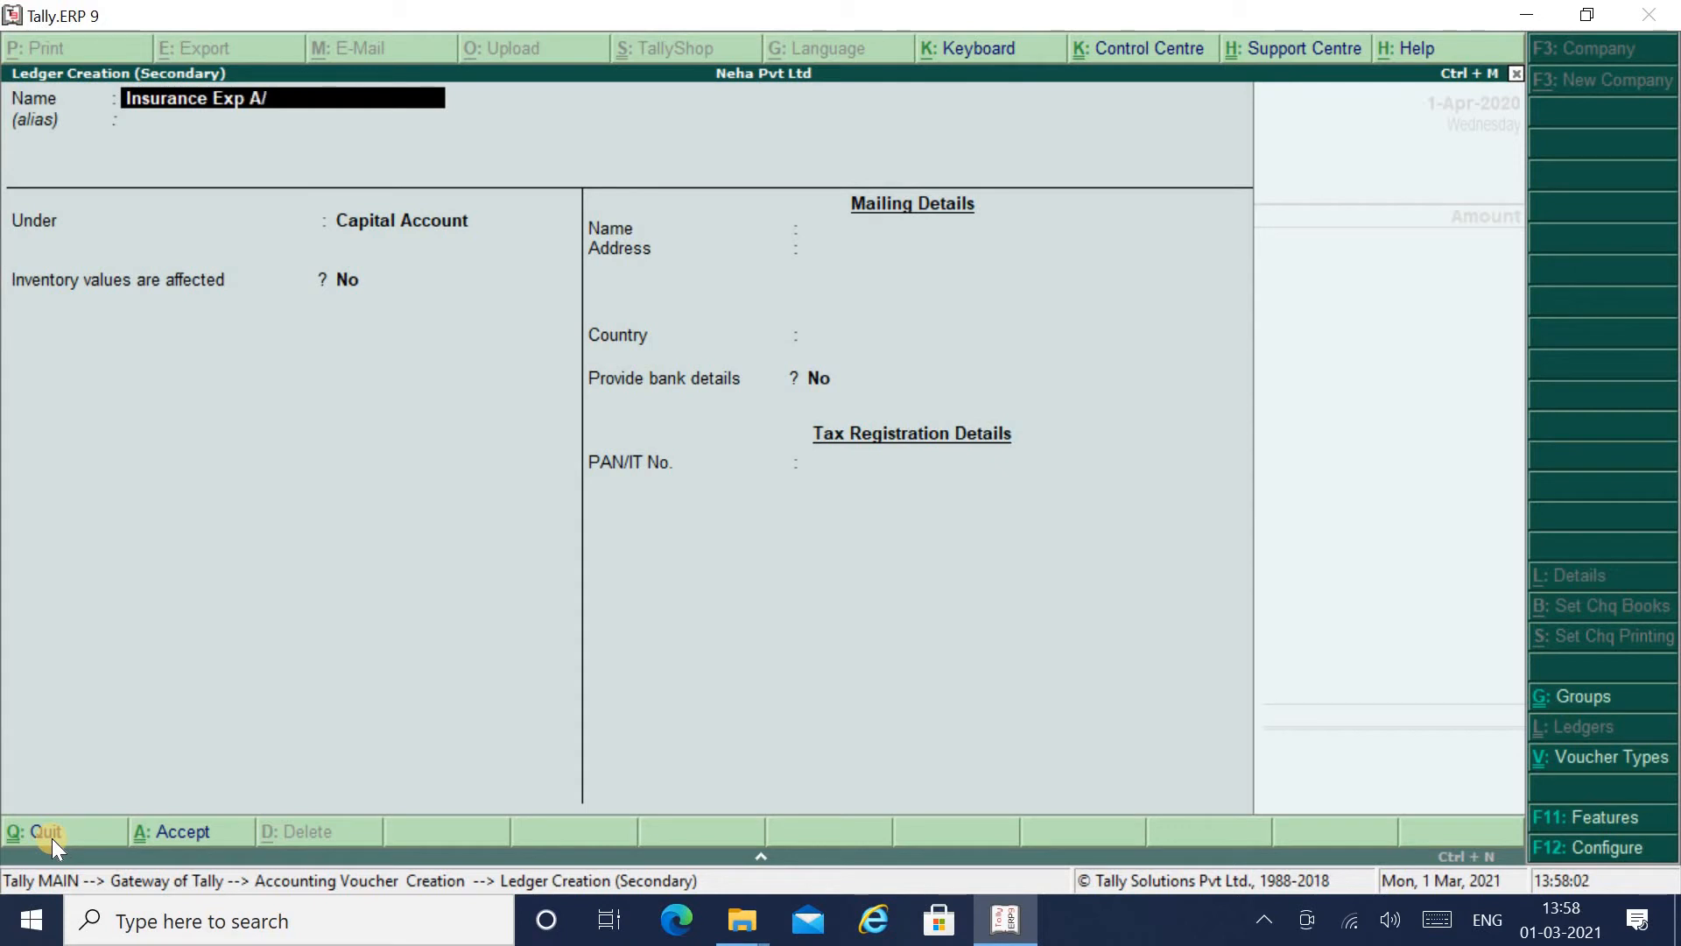
type("c")
key("Return")
type("Indi")
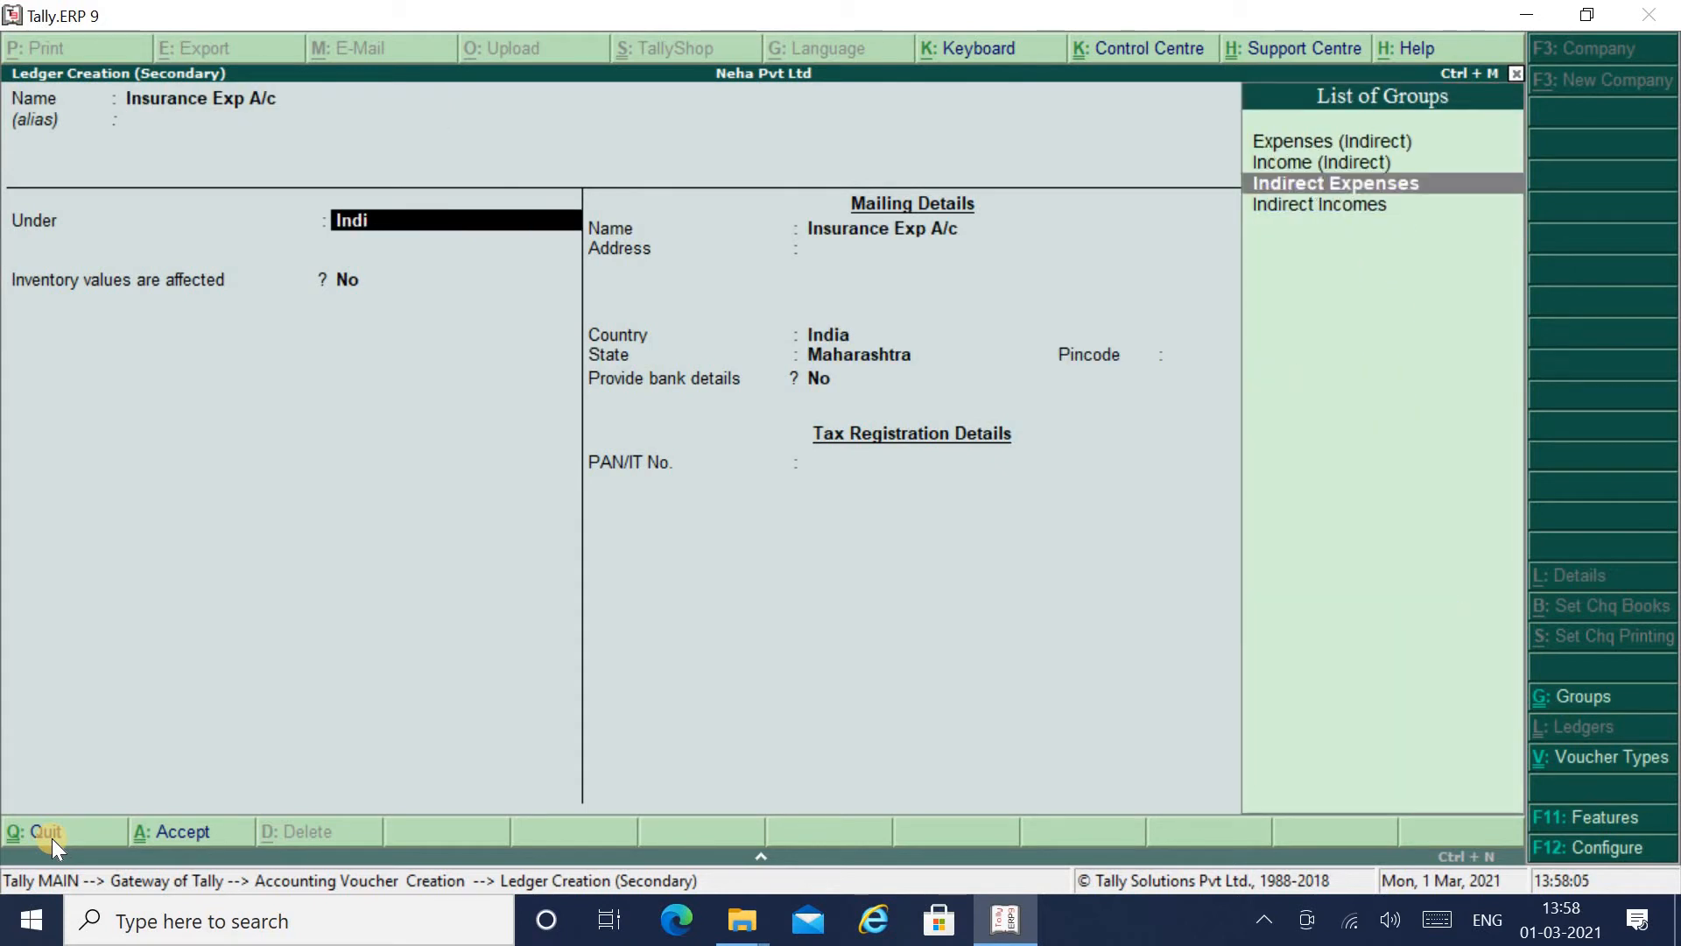
key("Return")
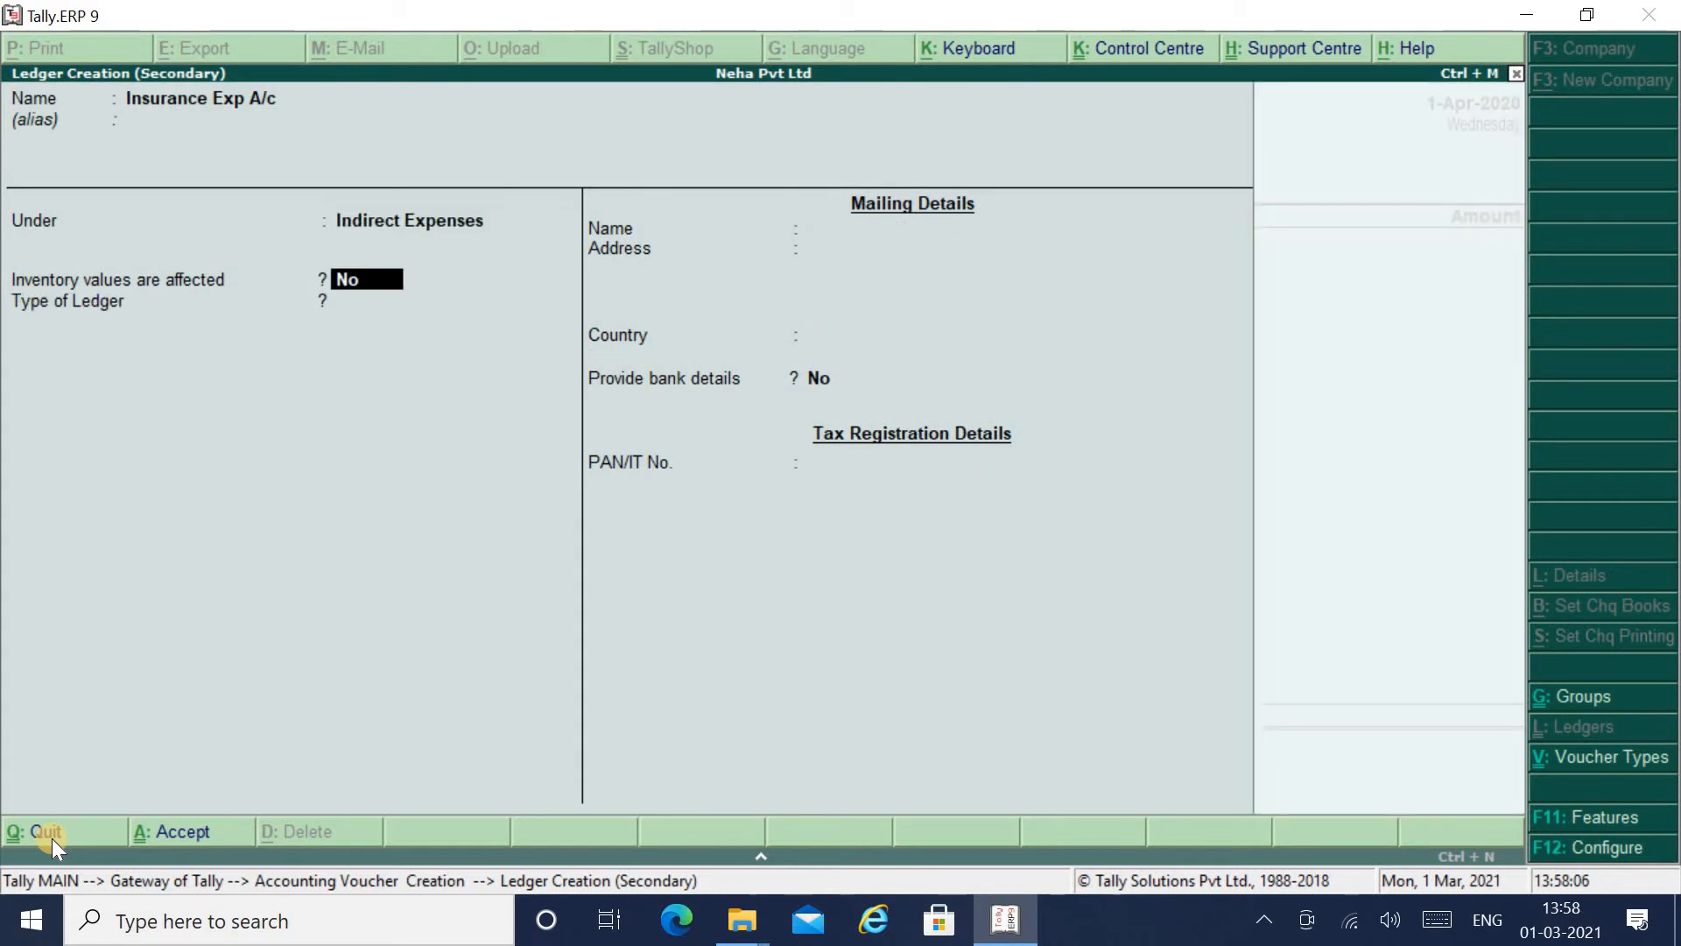
key("Return")
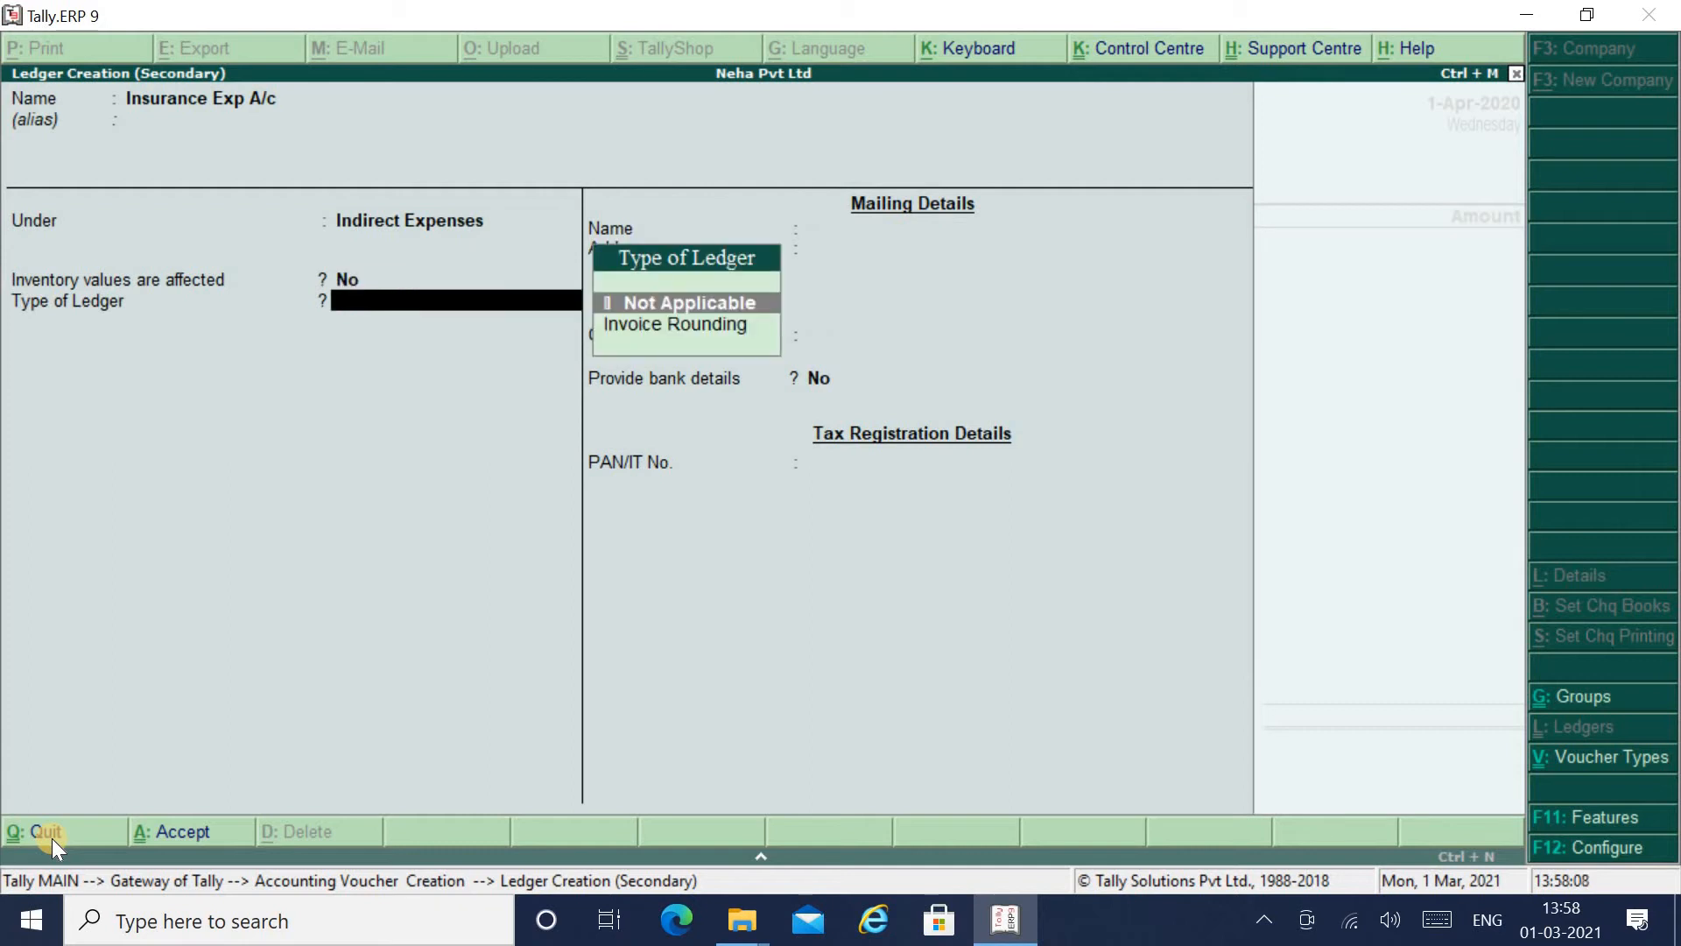
key("Return")
key("Return")
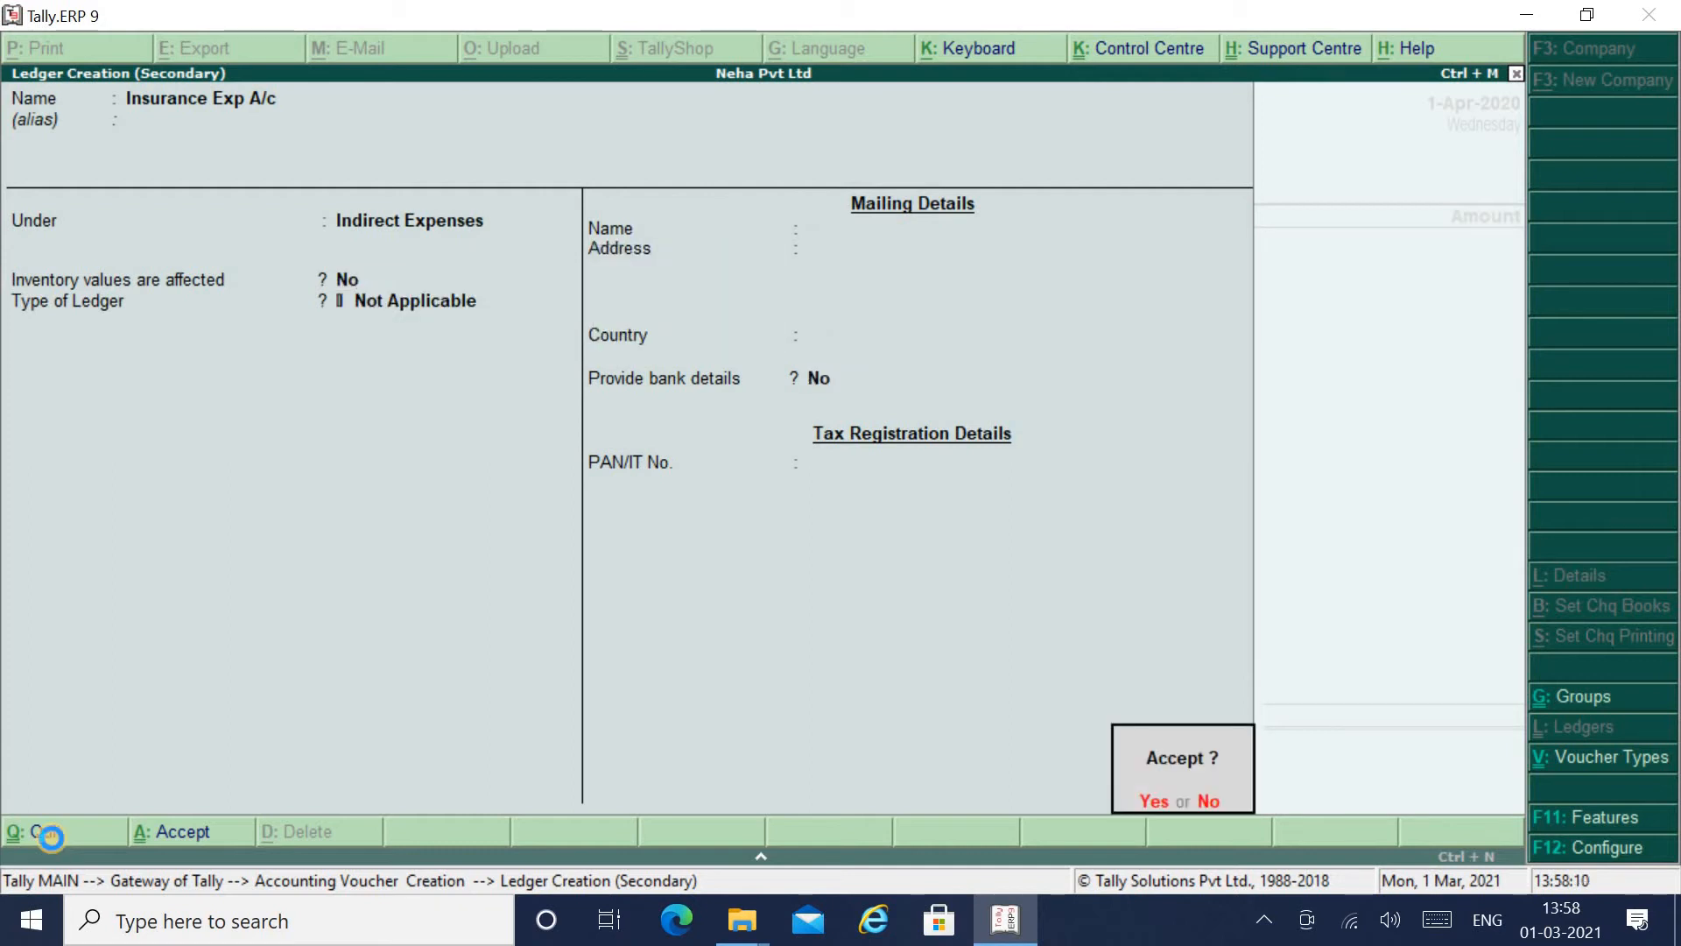
key("Return")
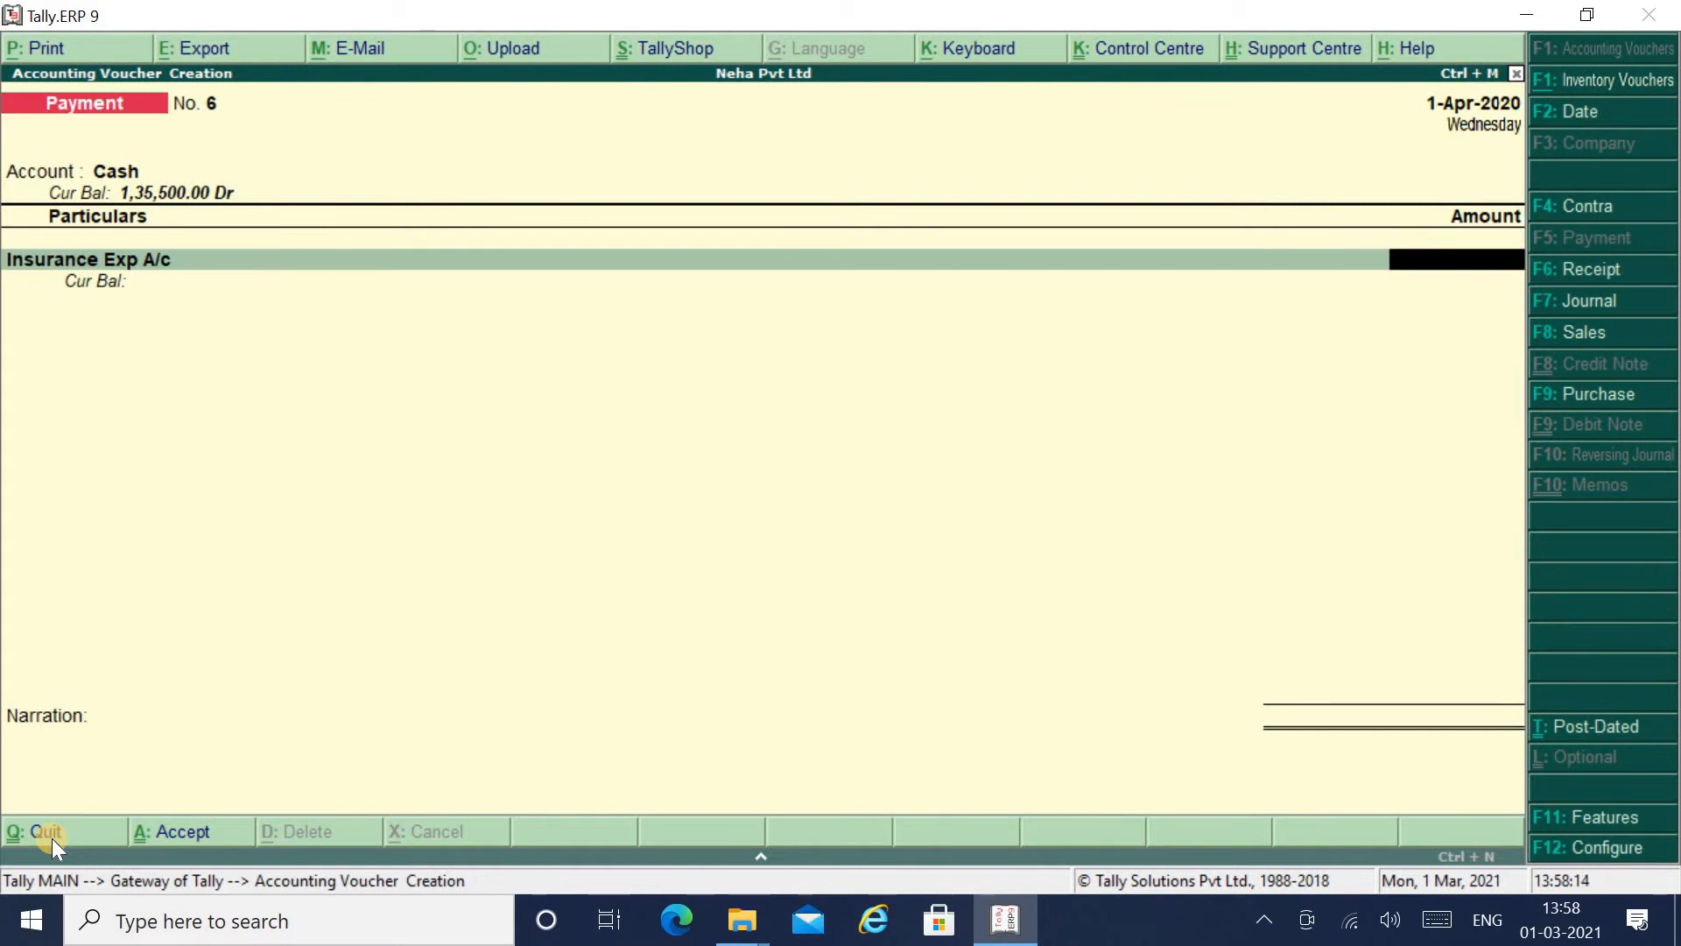
Enter 7,500 for Insurance Exp A/c with the narration "being insurance of Tata Tiago Paid" and save the voucher.
type("7,")
type("500")
key("Return")
key("Return")
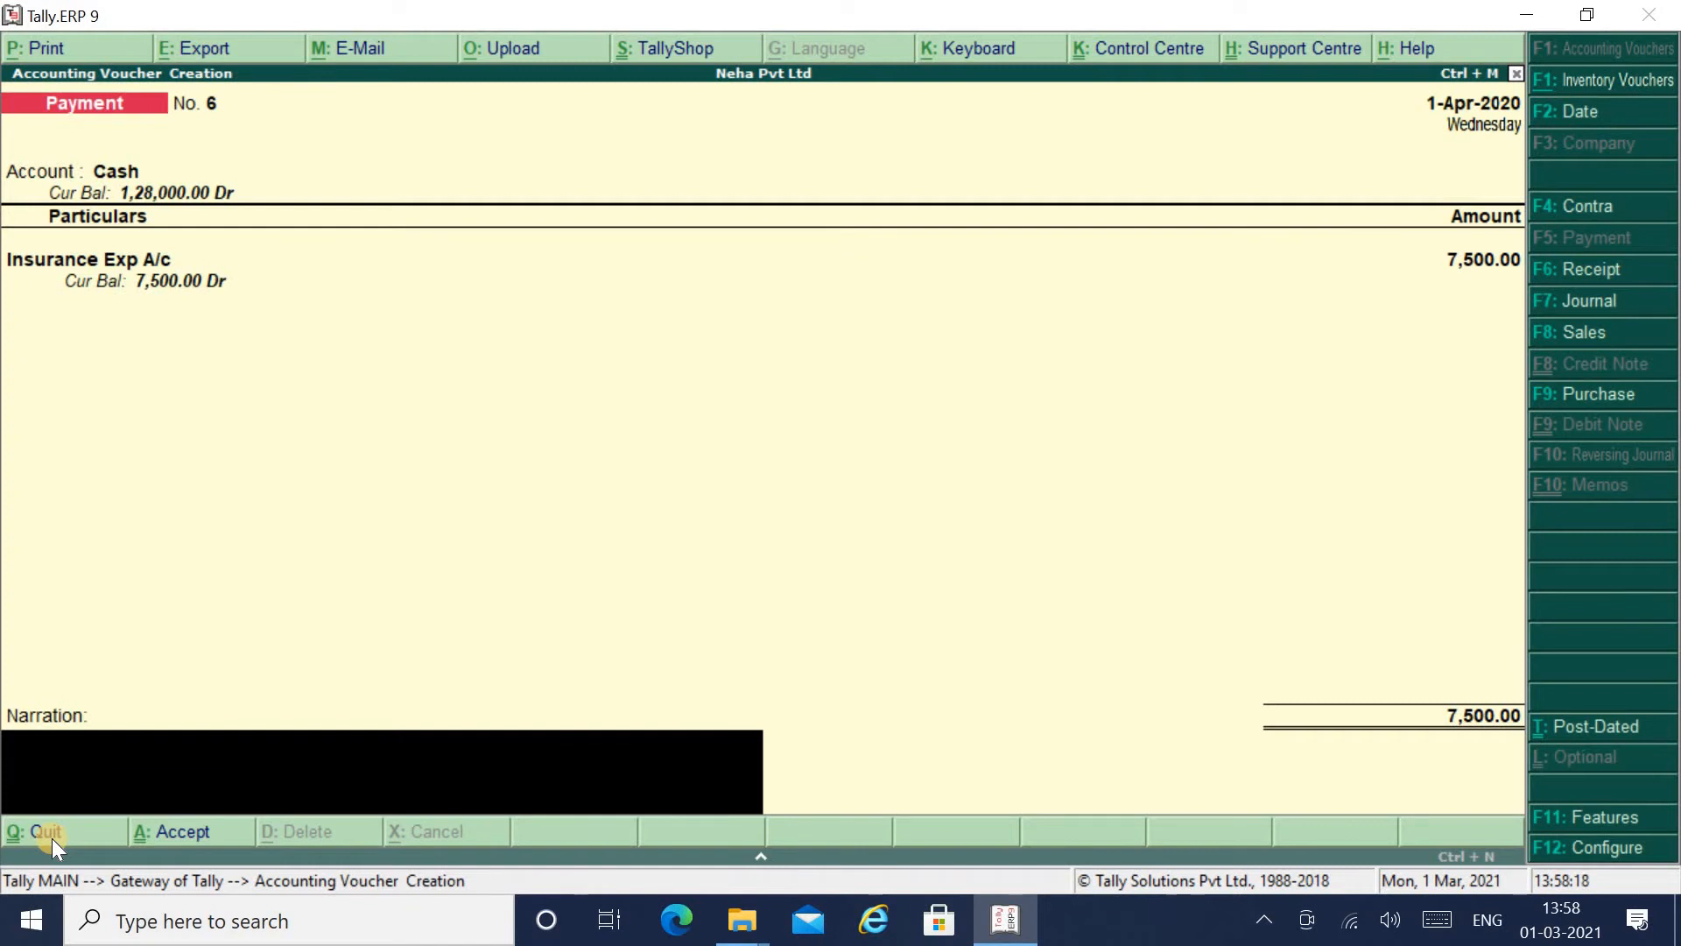
type("being insura")
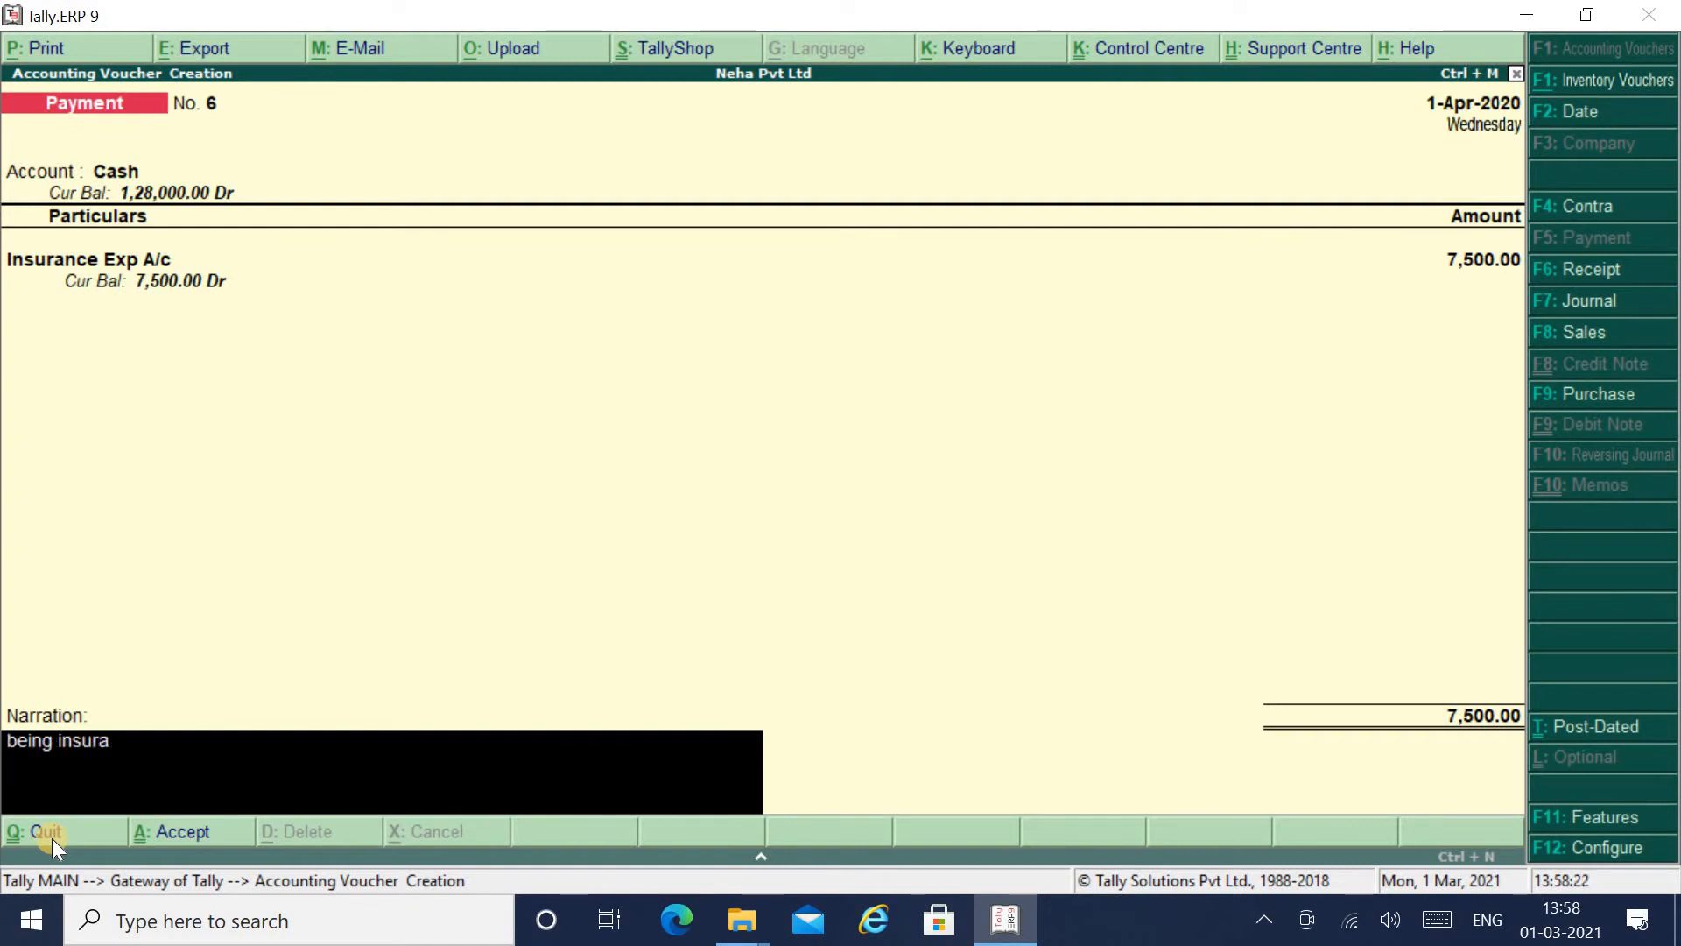
type("nce of Tata Tia")
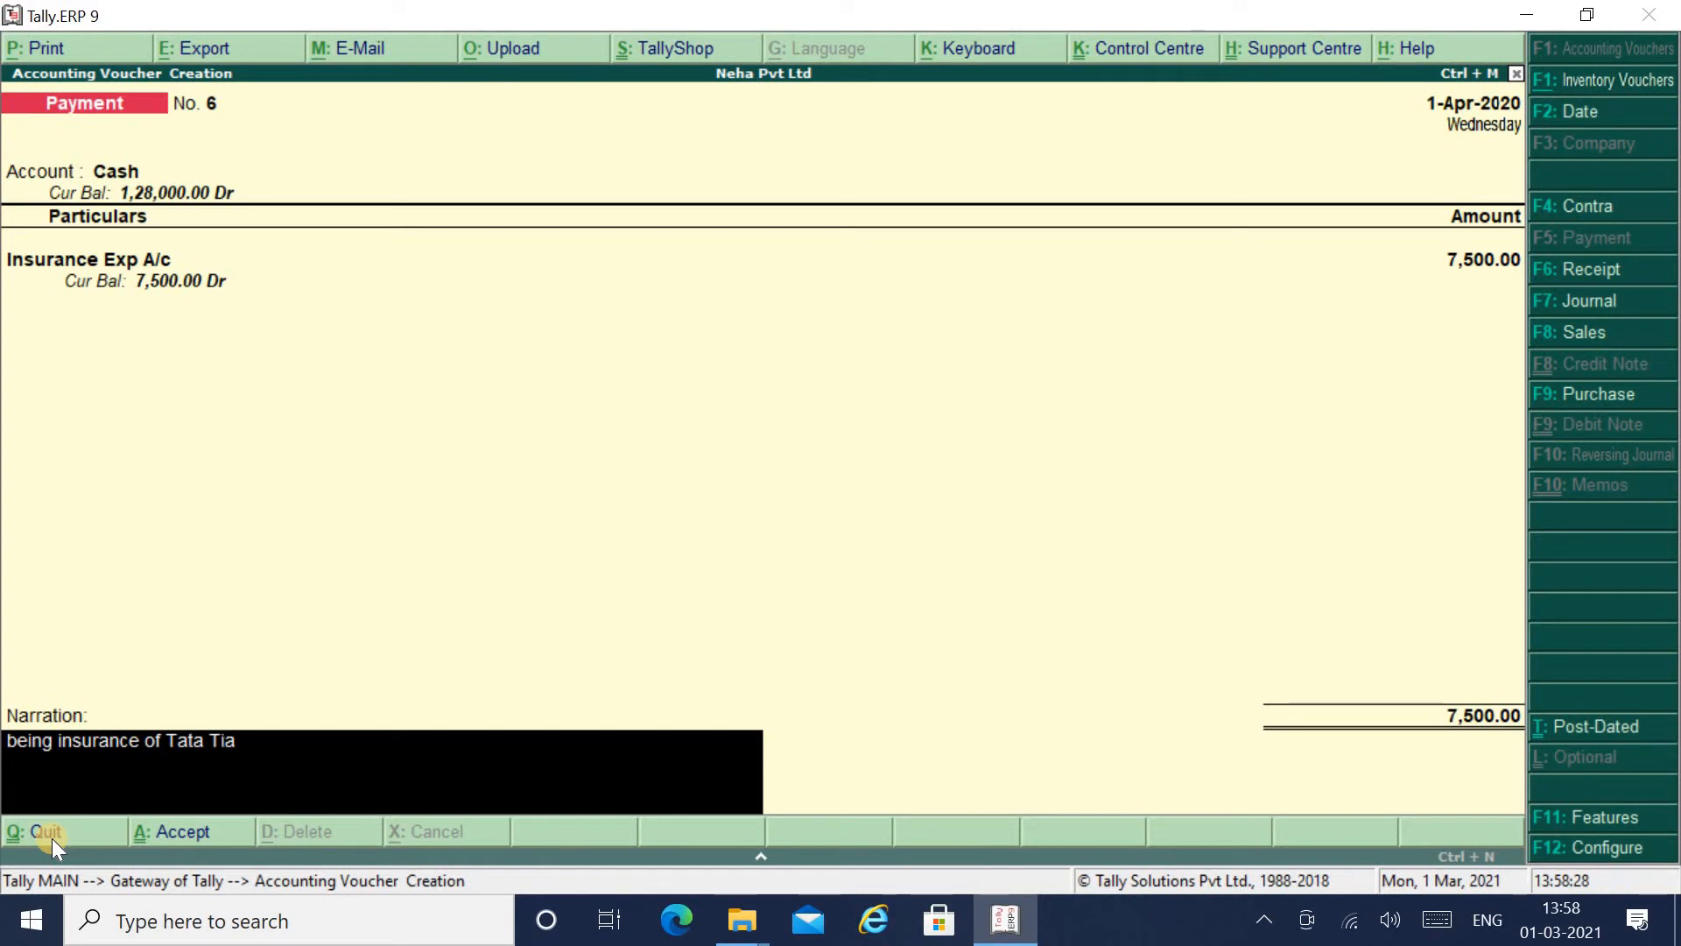
type("go Paid")
key("Return")
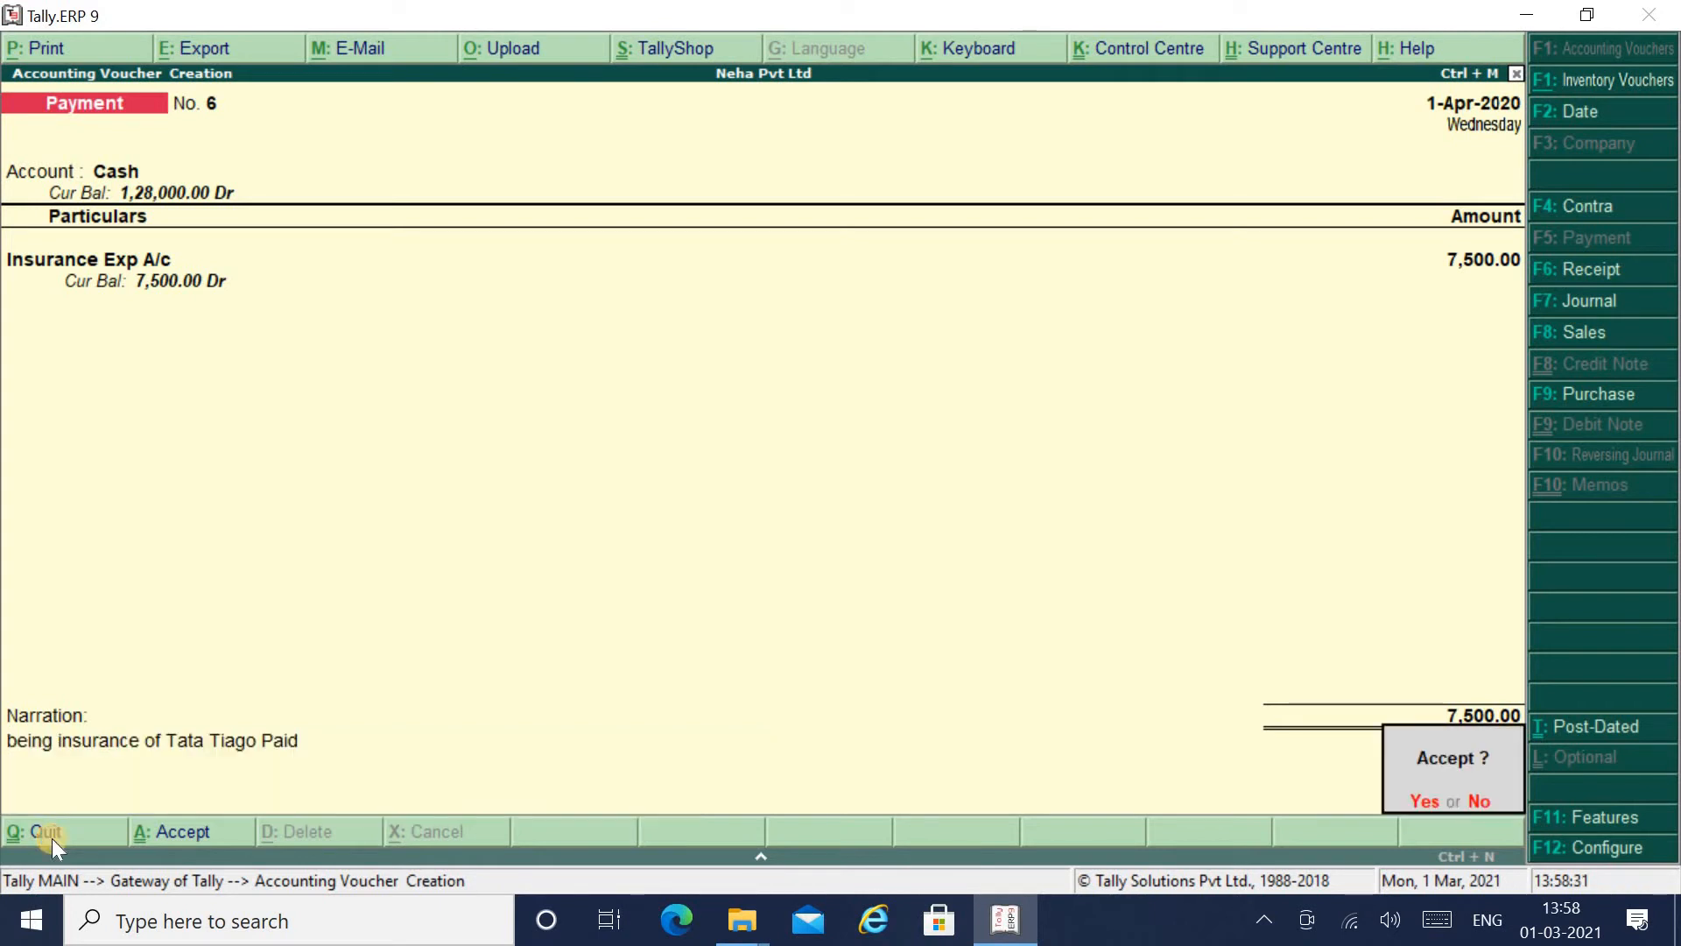
key("y")
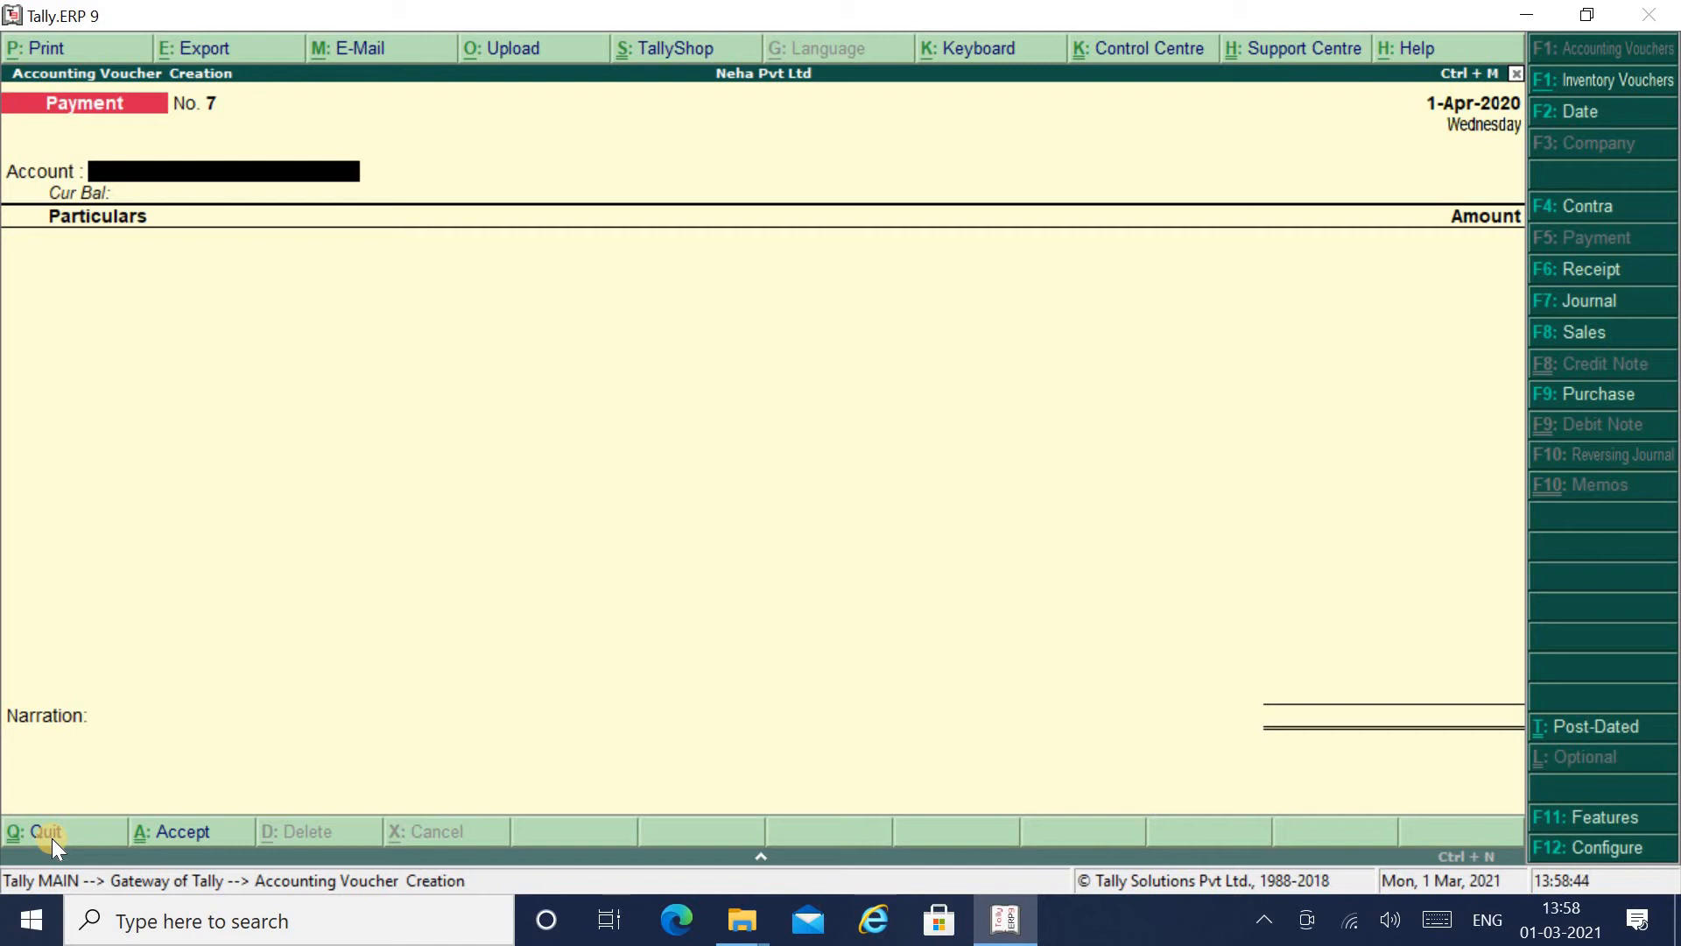
Choose Cash as the account of the next payment voucher and begin a new ledger named Insuance for Tata Safari.
type("Ca")
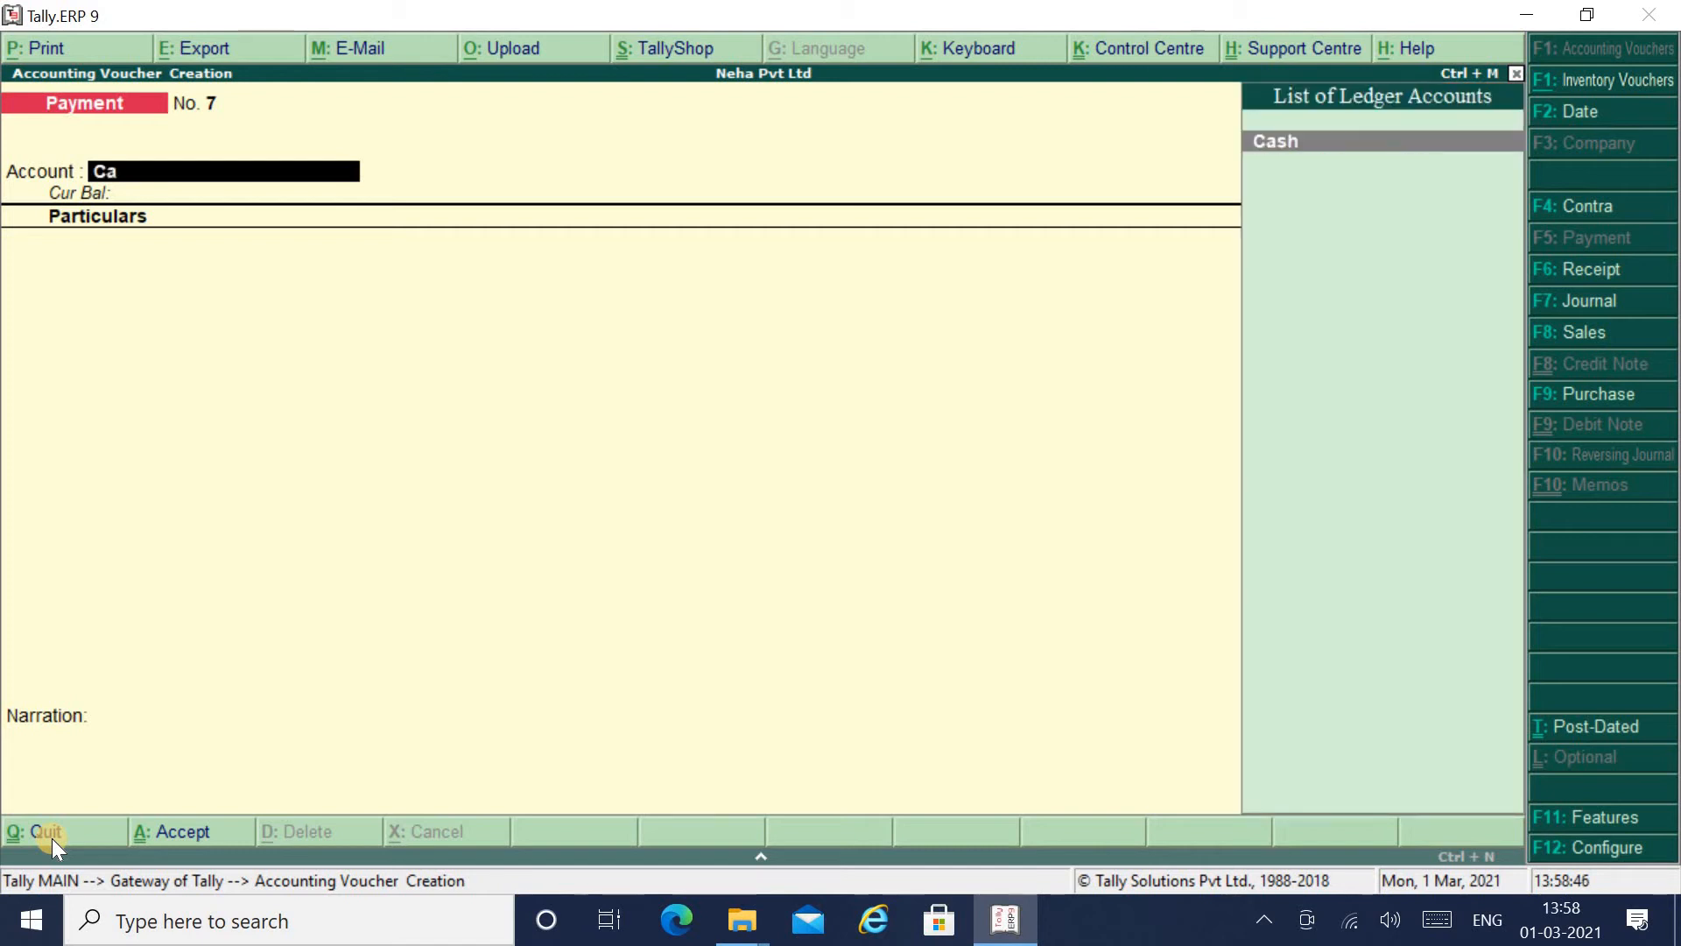
key("Return")
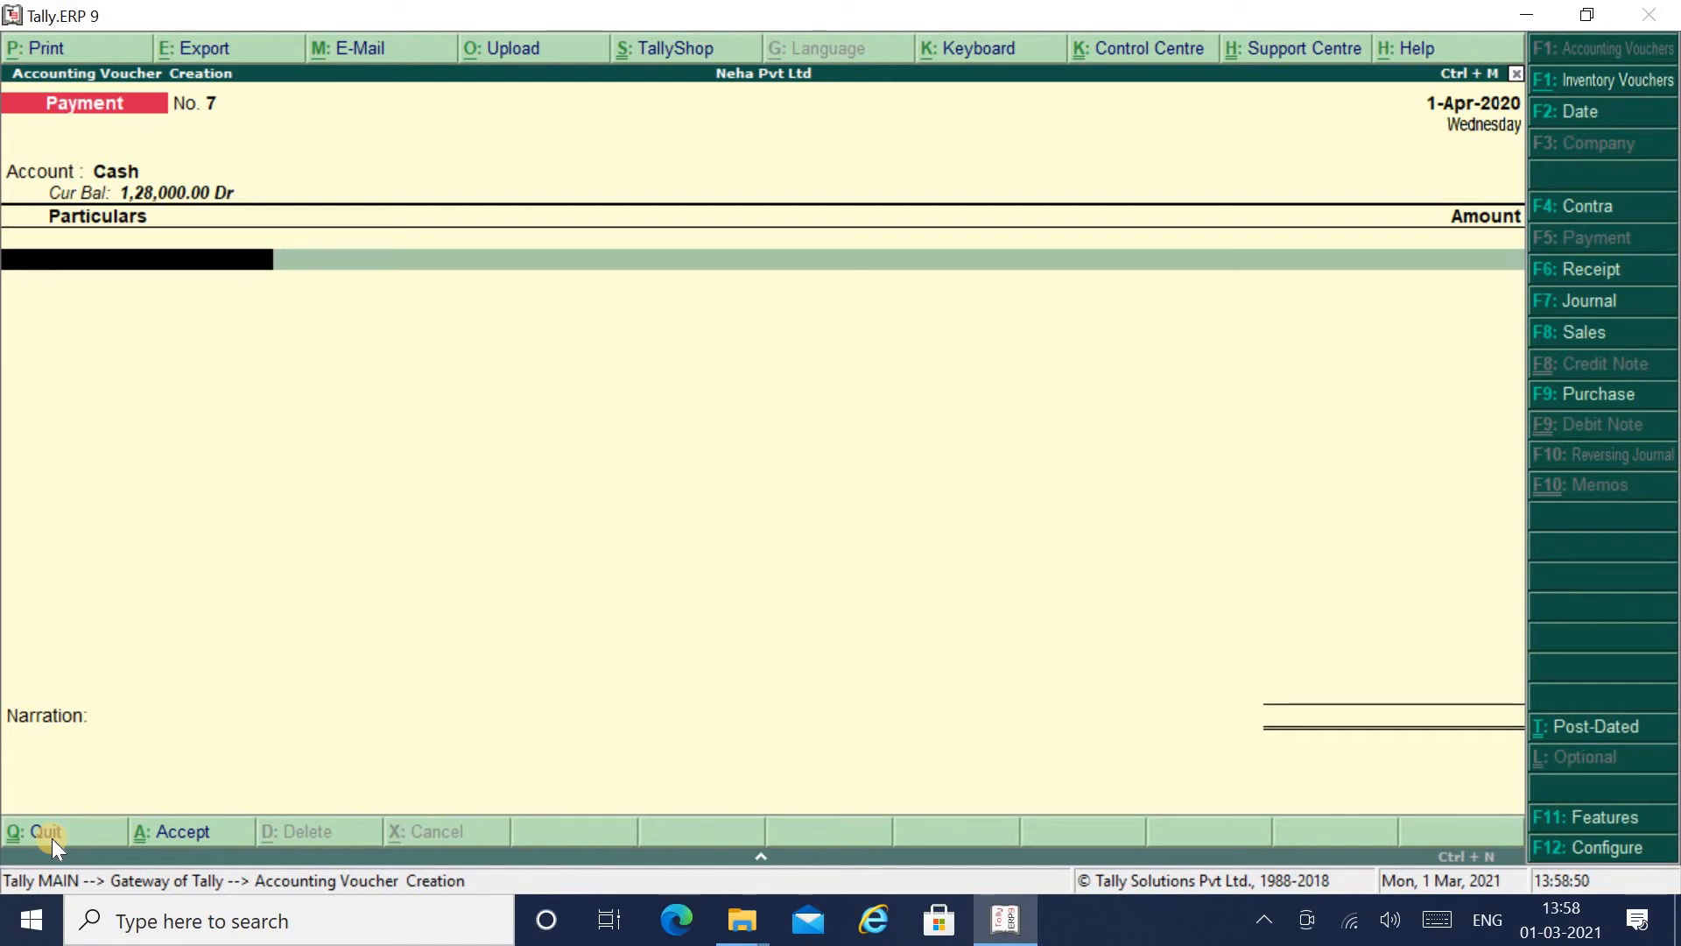
key("alt+c")
type("Insu")
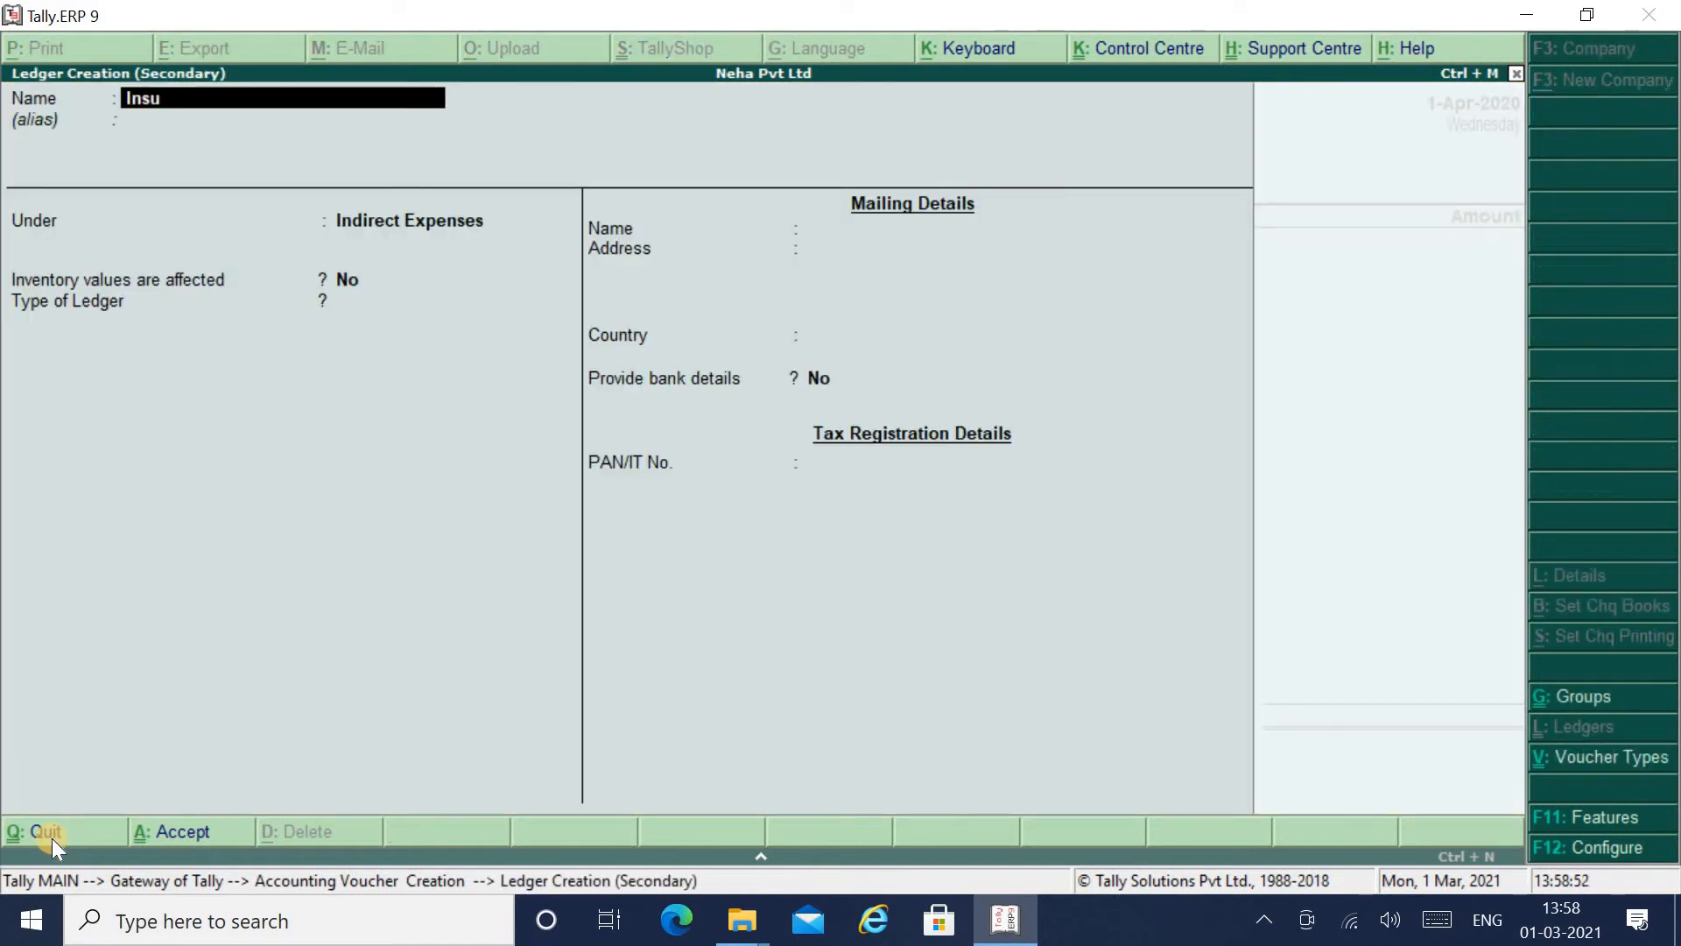
type("ance For Tata")
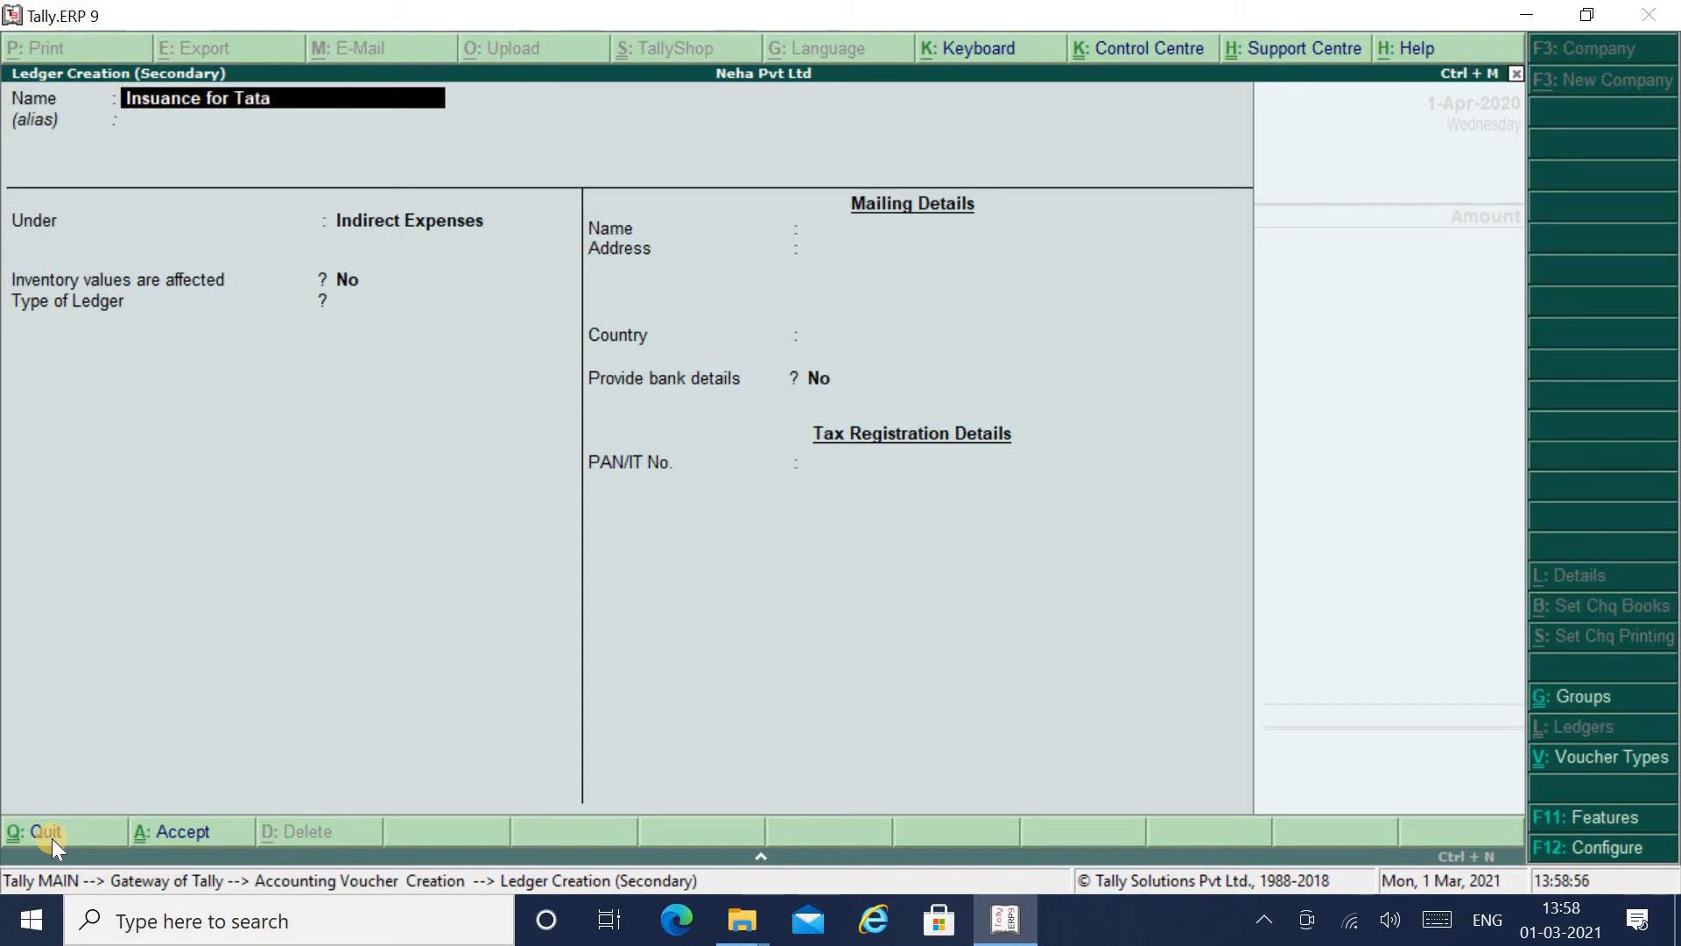
type(" Safari")
key("Return")
key("Return")
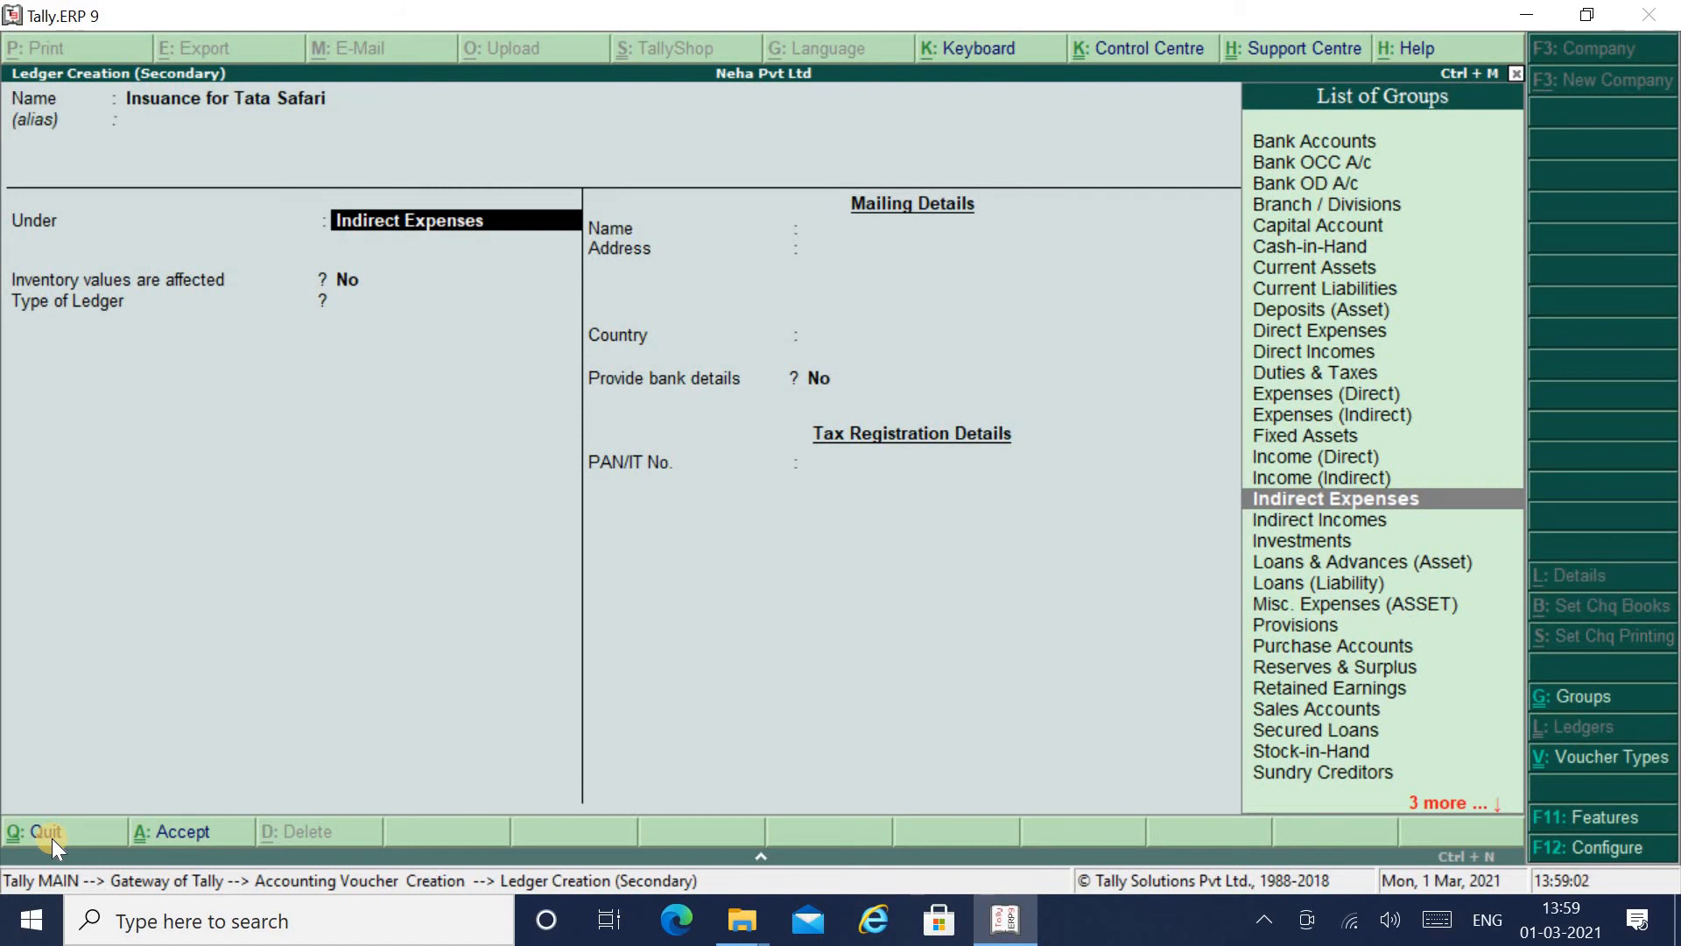
Place the Tata Safari insurance ledger under Capital Account and save it with the remaining default details.
type("Capi")
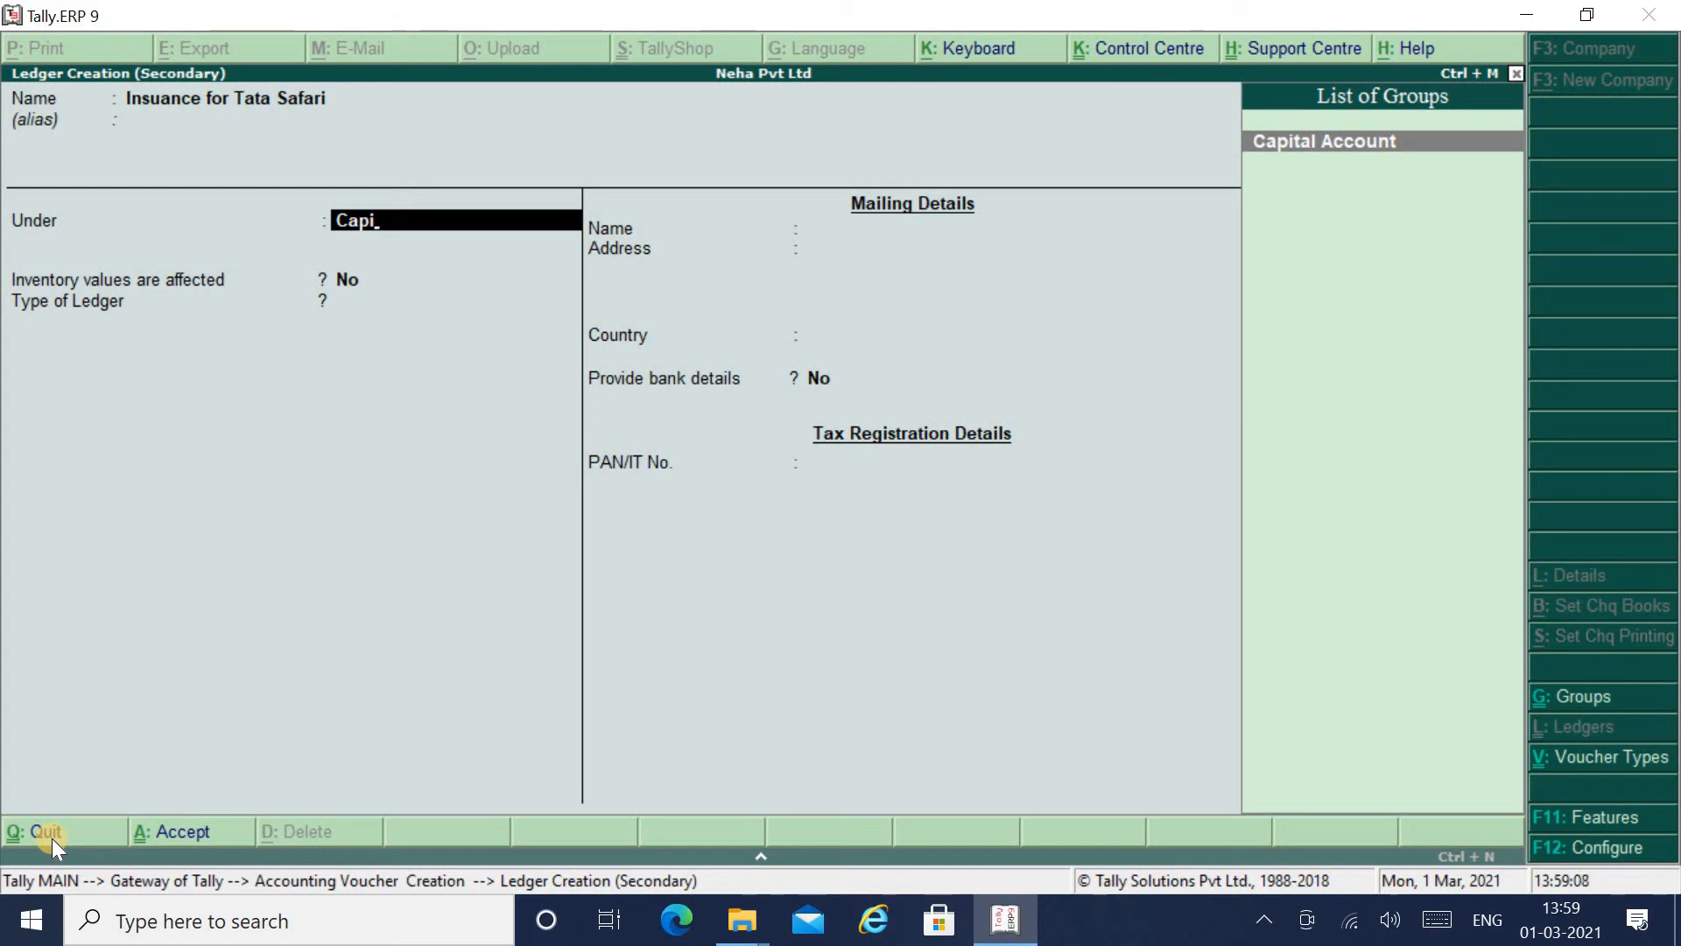
key("Return")
key("Return")
key("Return")
key("Return")
key("Return")
key("Return")
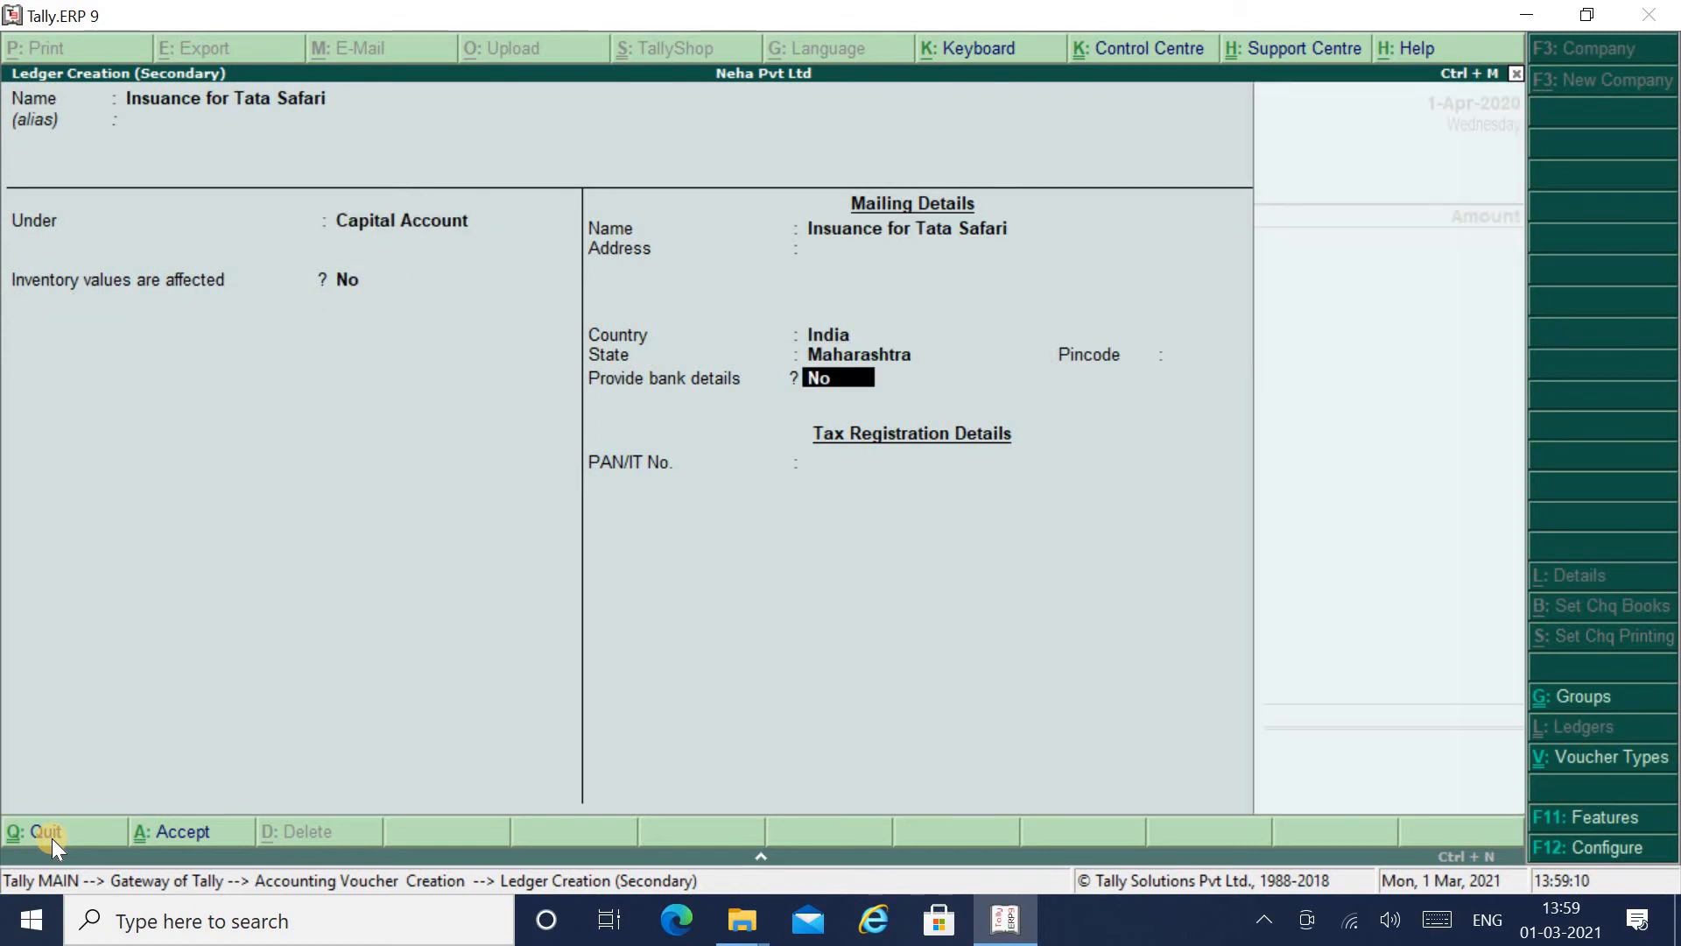
key("Return")
key("Return")
key("Return")
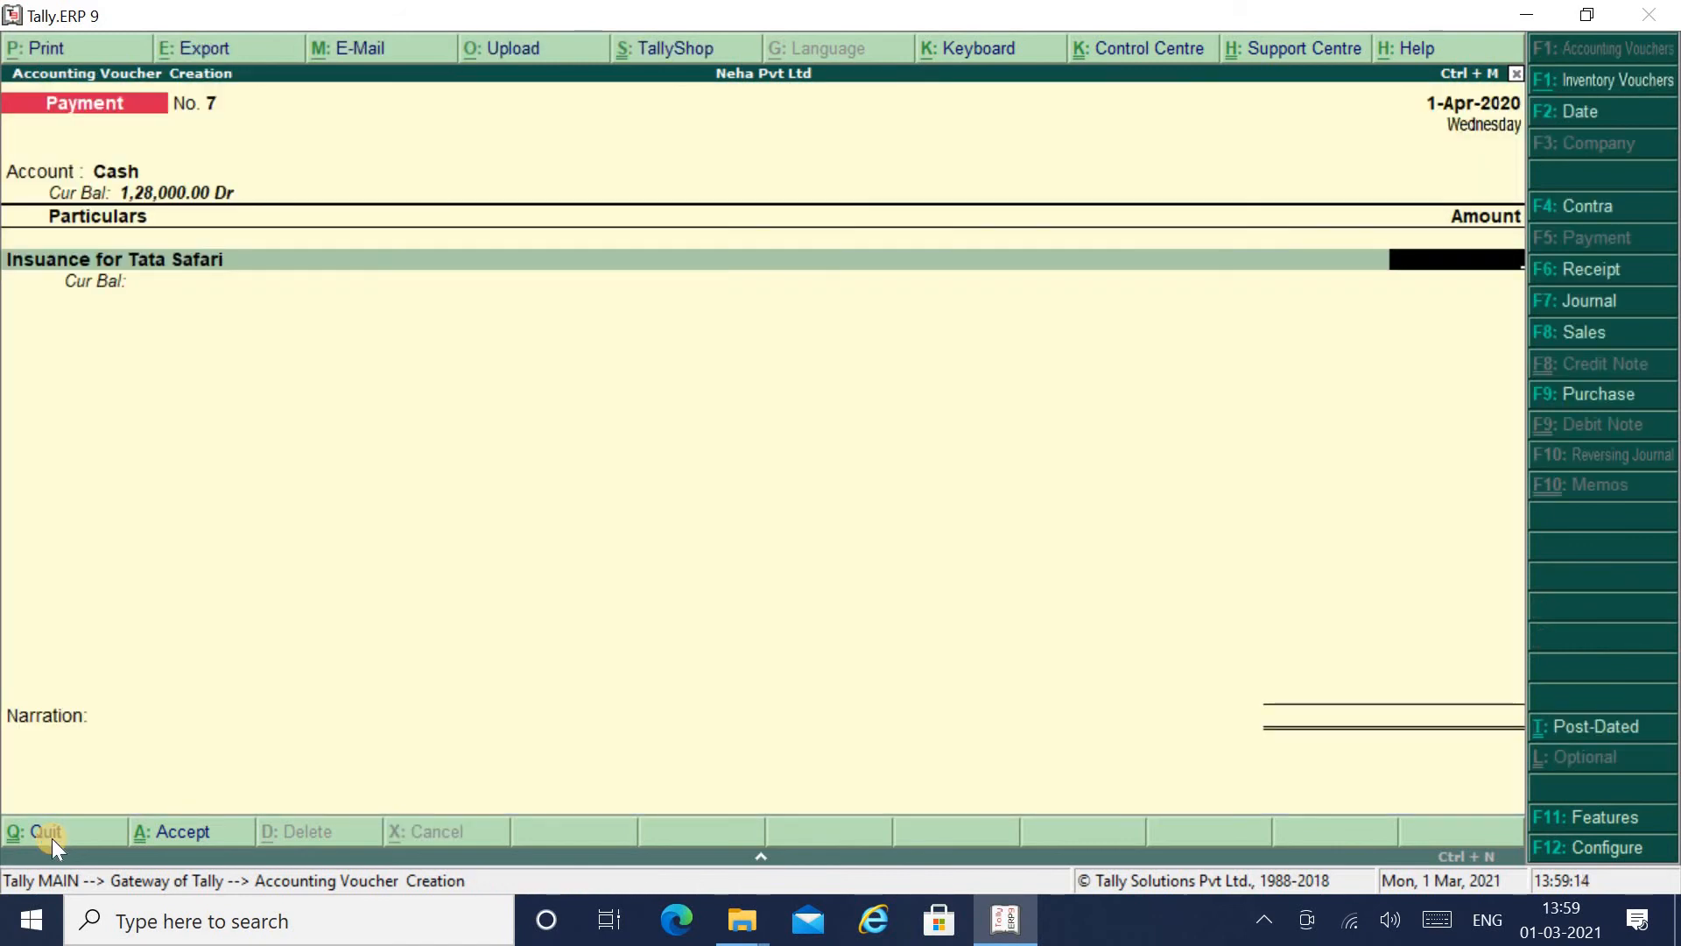
Enter 9,000 with the narration "being insurance for tata safari paid", save the voucher and return to the Gateway of Tally.
type("9000")
key("Return")
key("Return")
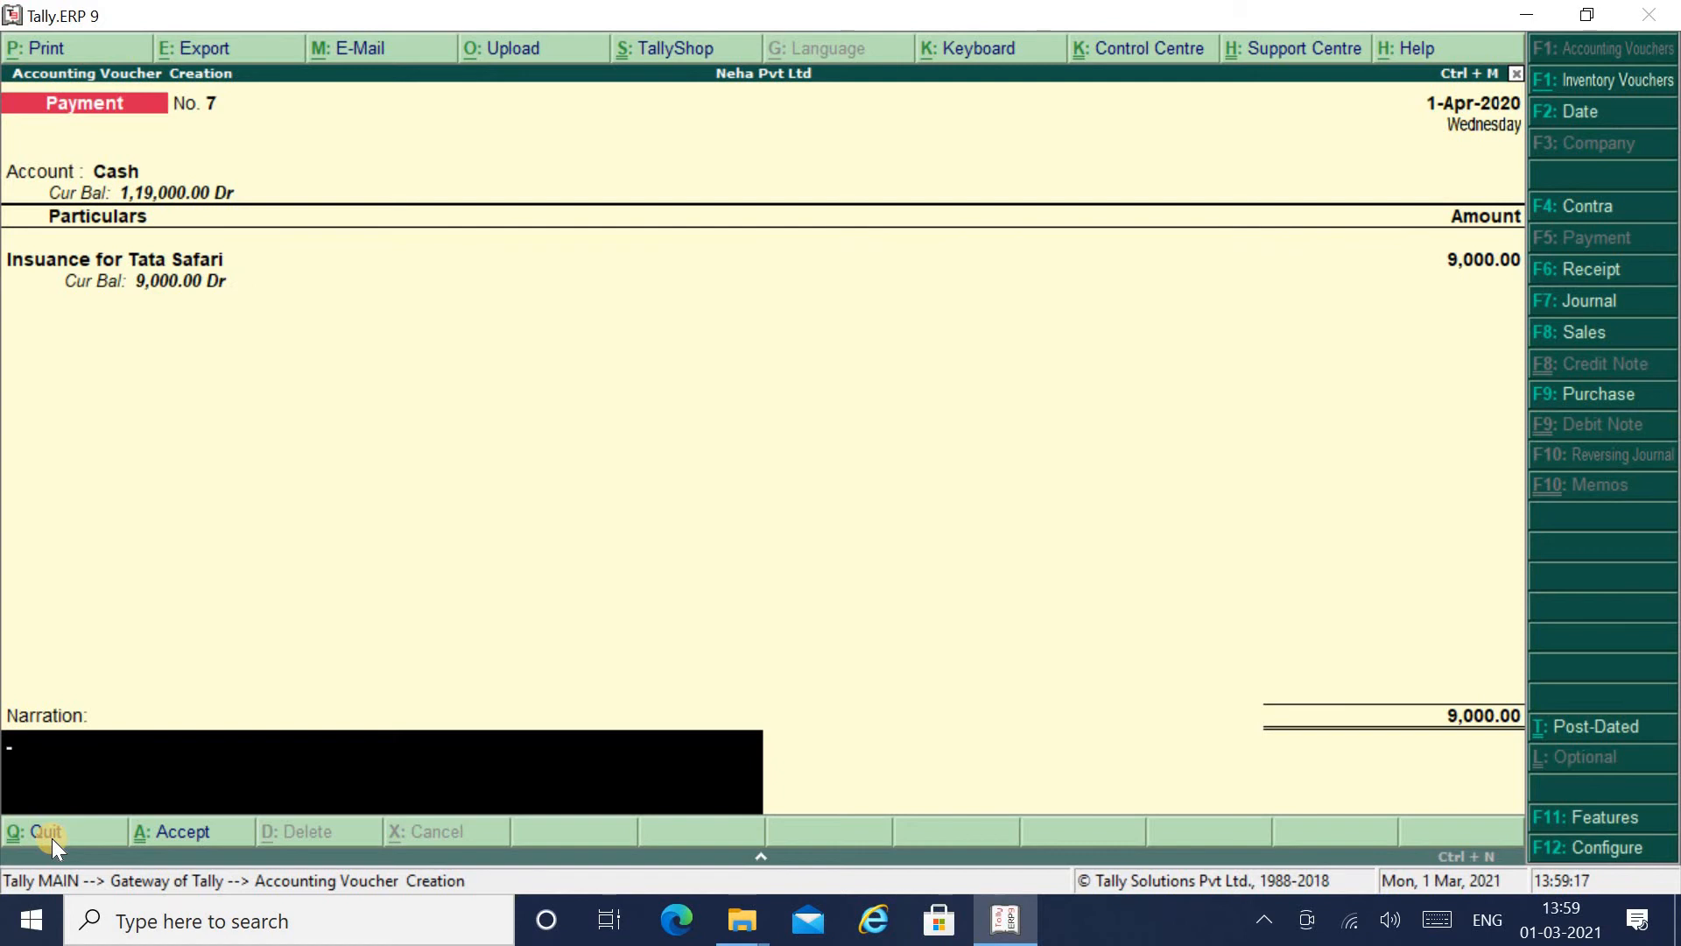
type("being insurance f")
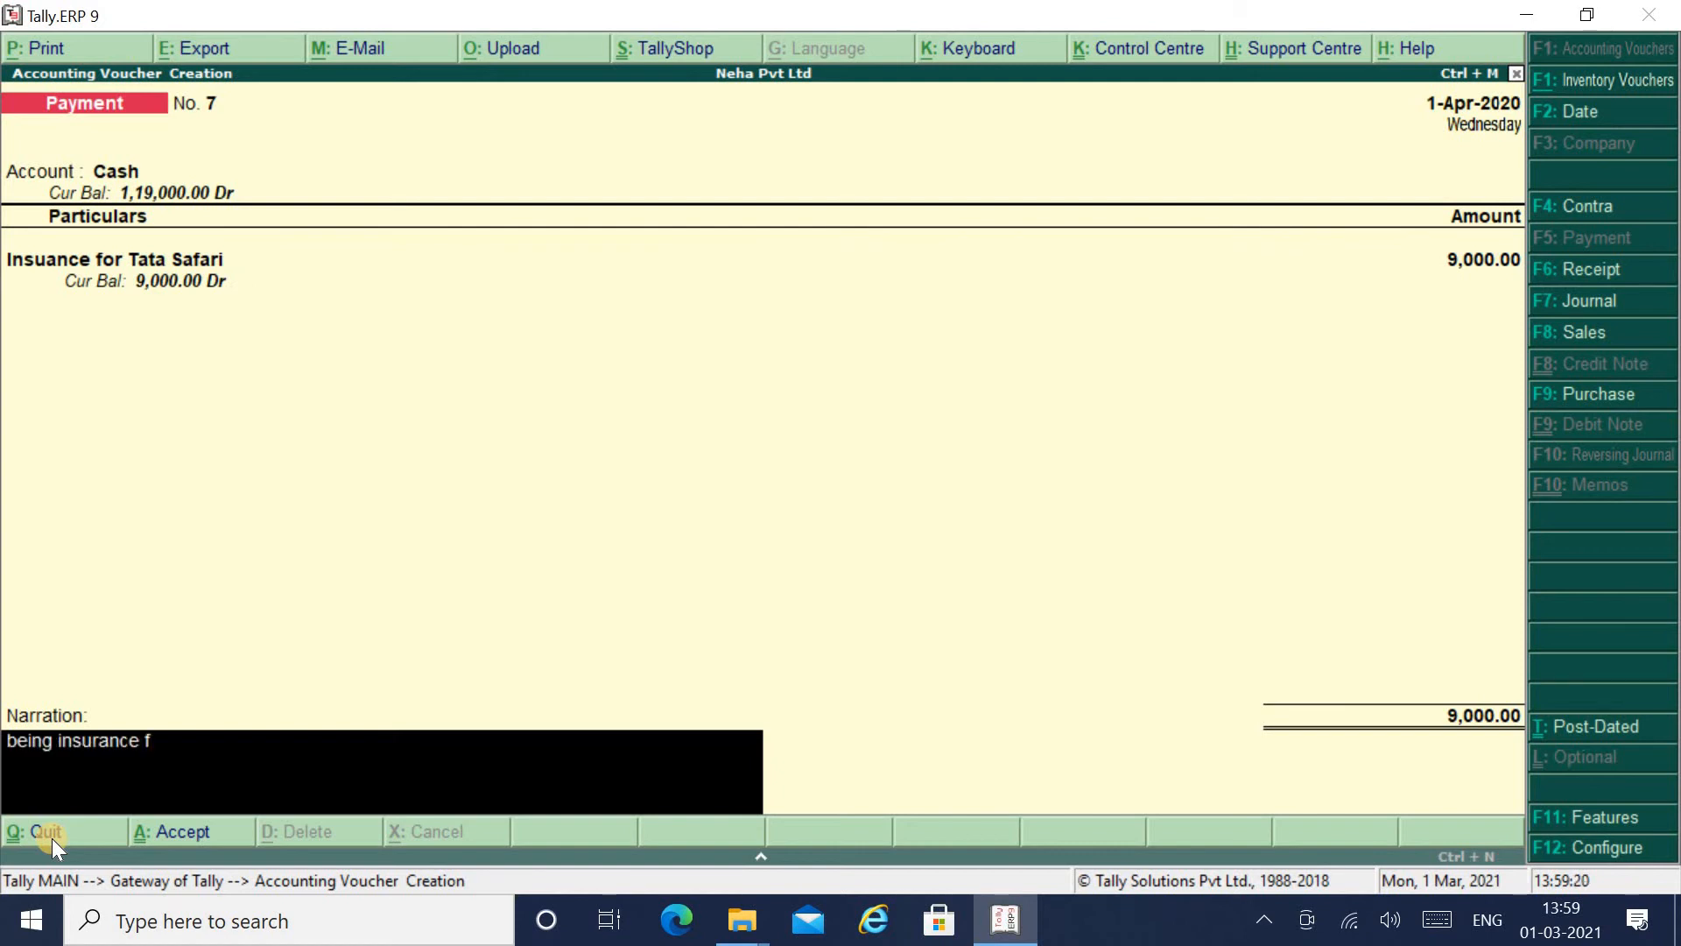
type("or tata safari paid")
key("Return")
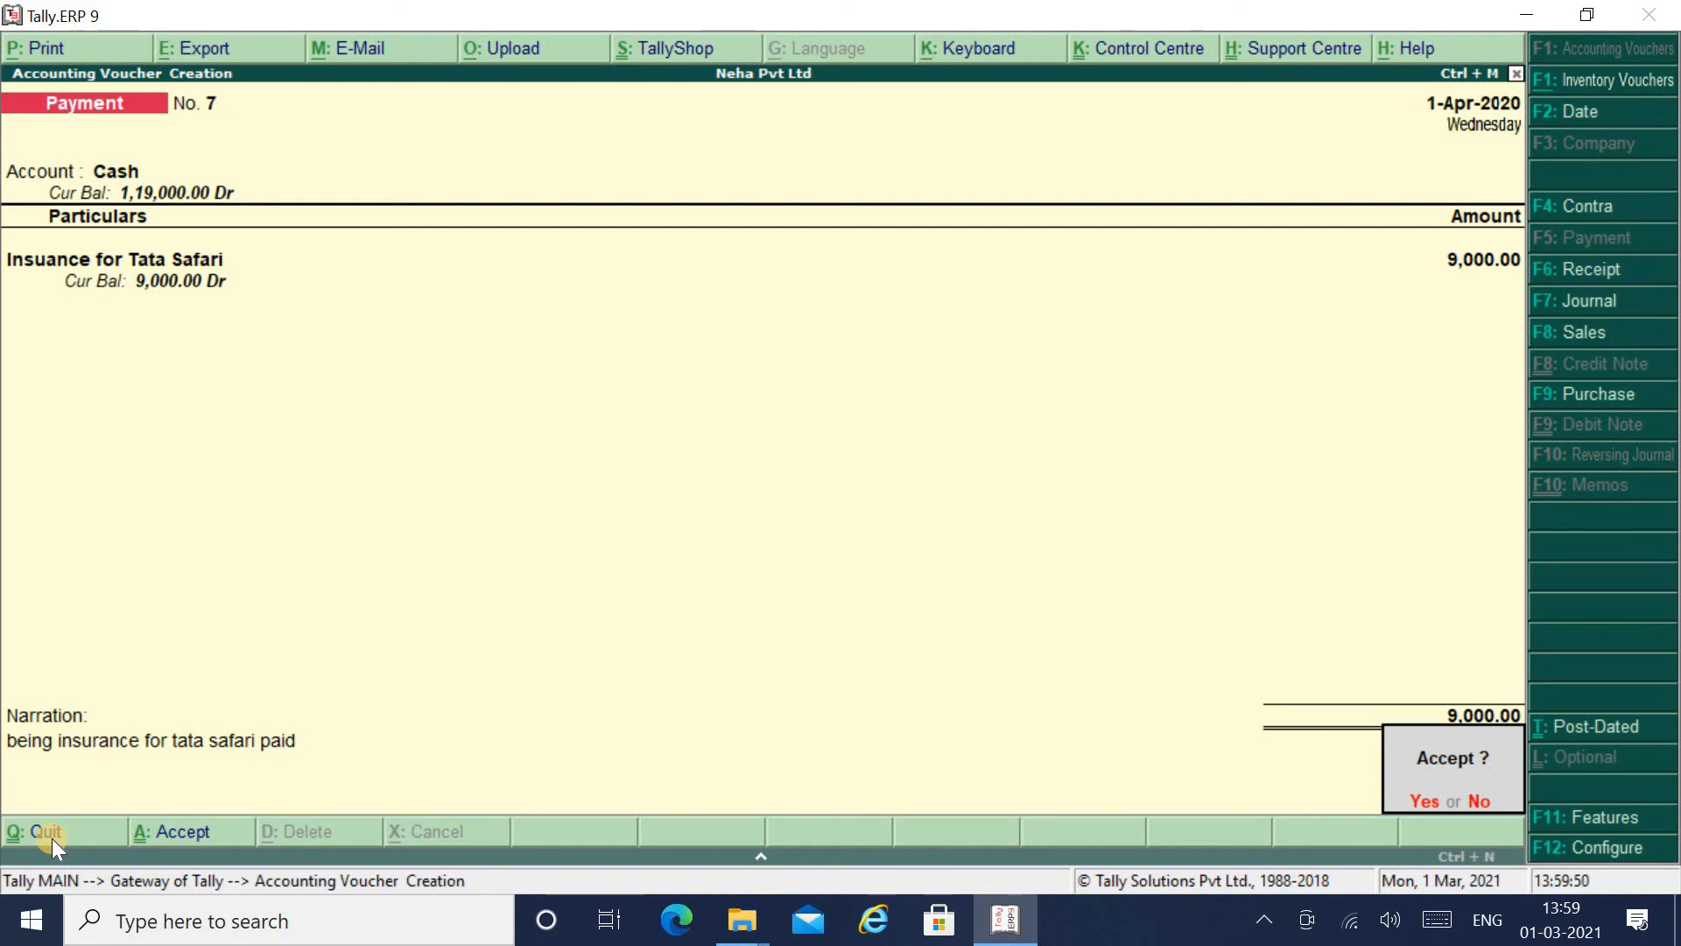
left_click(52, 839)
key("Return")
left_click(51, 838)
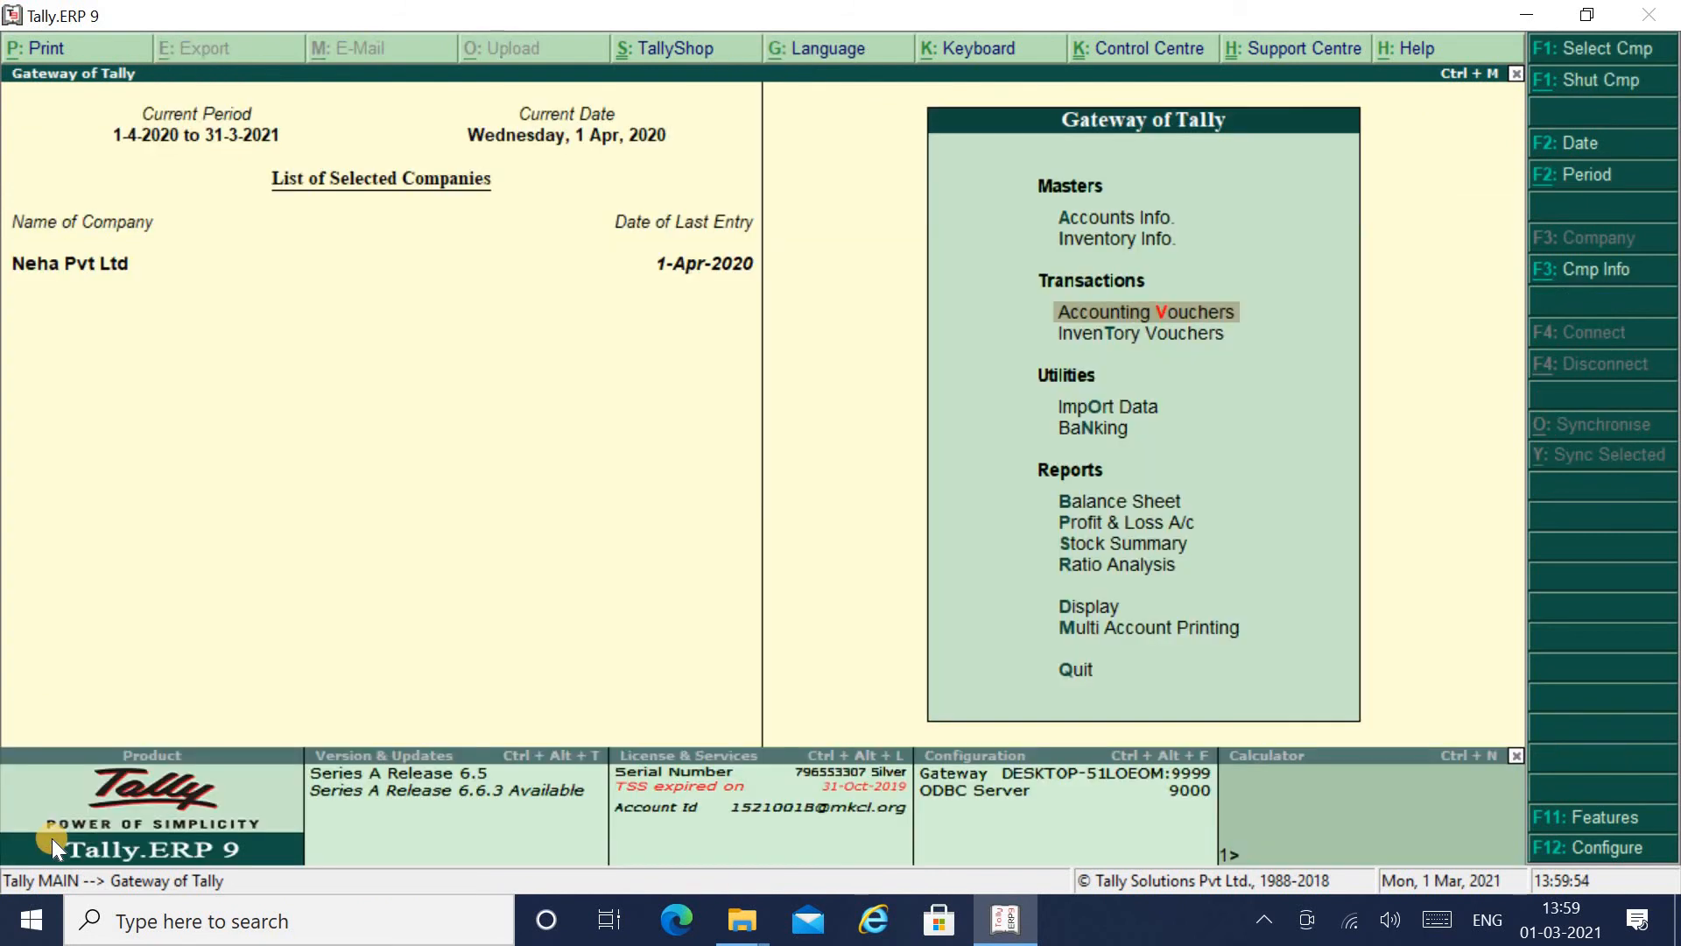
Examine Indirect Expenses in the Profit & Loss A/c, including the monthly summary of Insurance Exp A/c, and return to the Gateway.
key("Down")
key("Down")
key("Down")
key("Down")
key("Down")
key("Return")
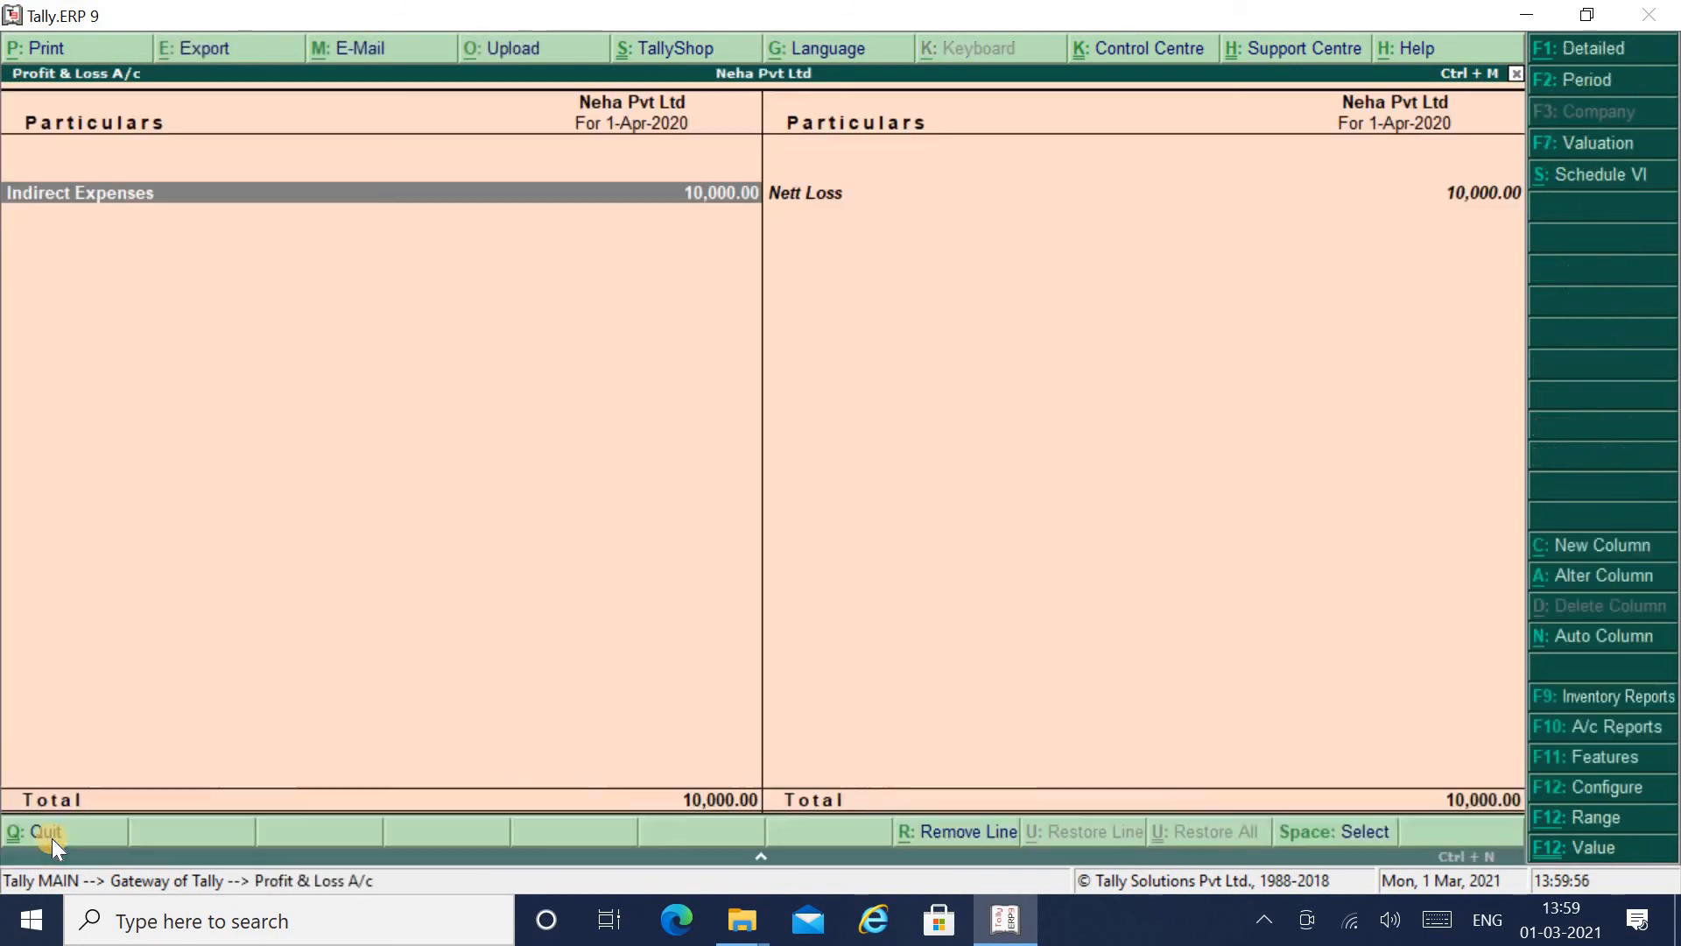
key("Return")
key("Down")
key("Up")
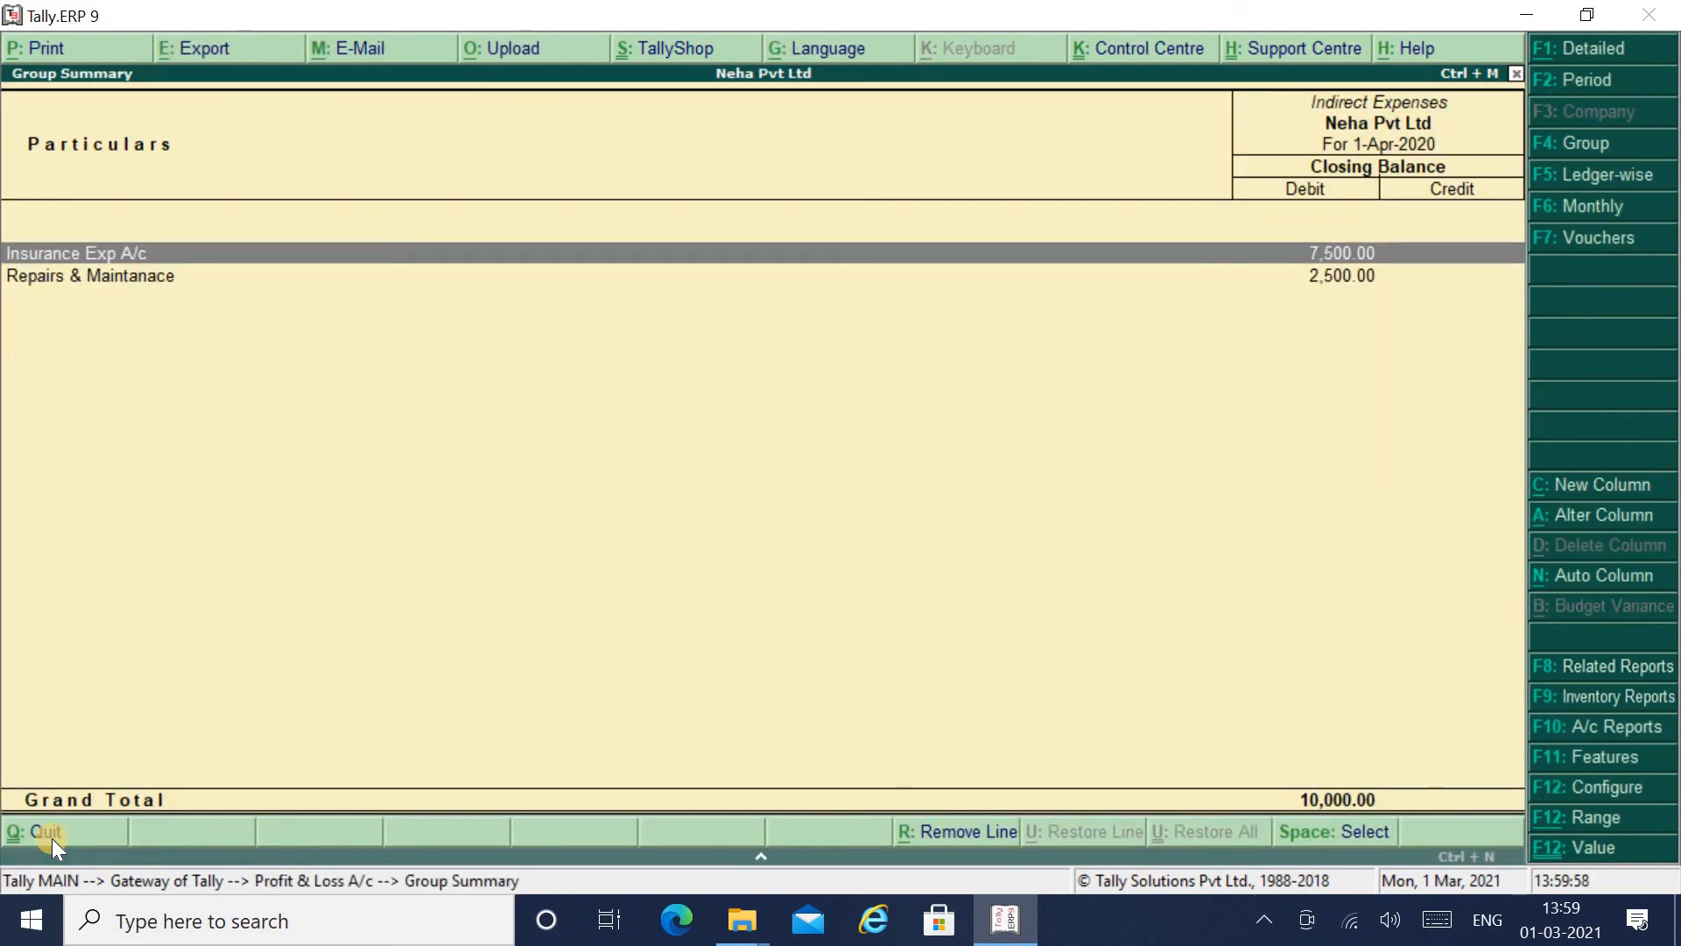
key("Return")
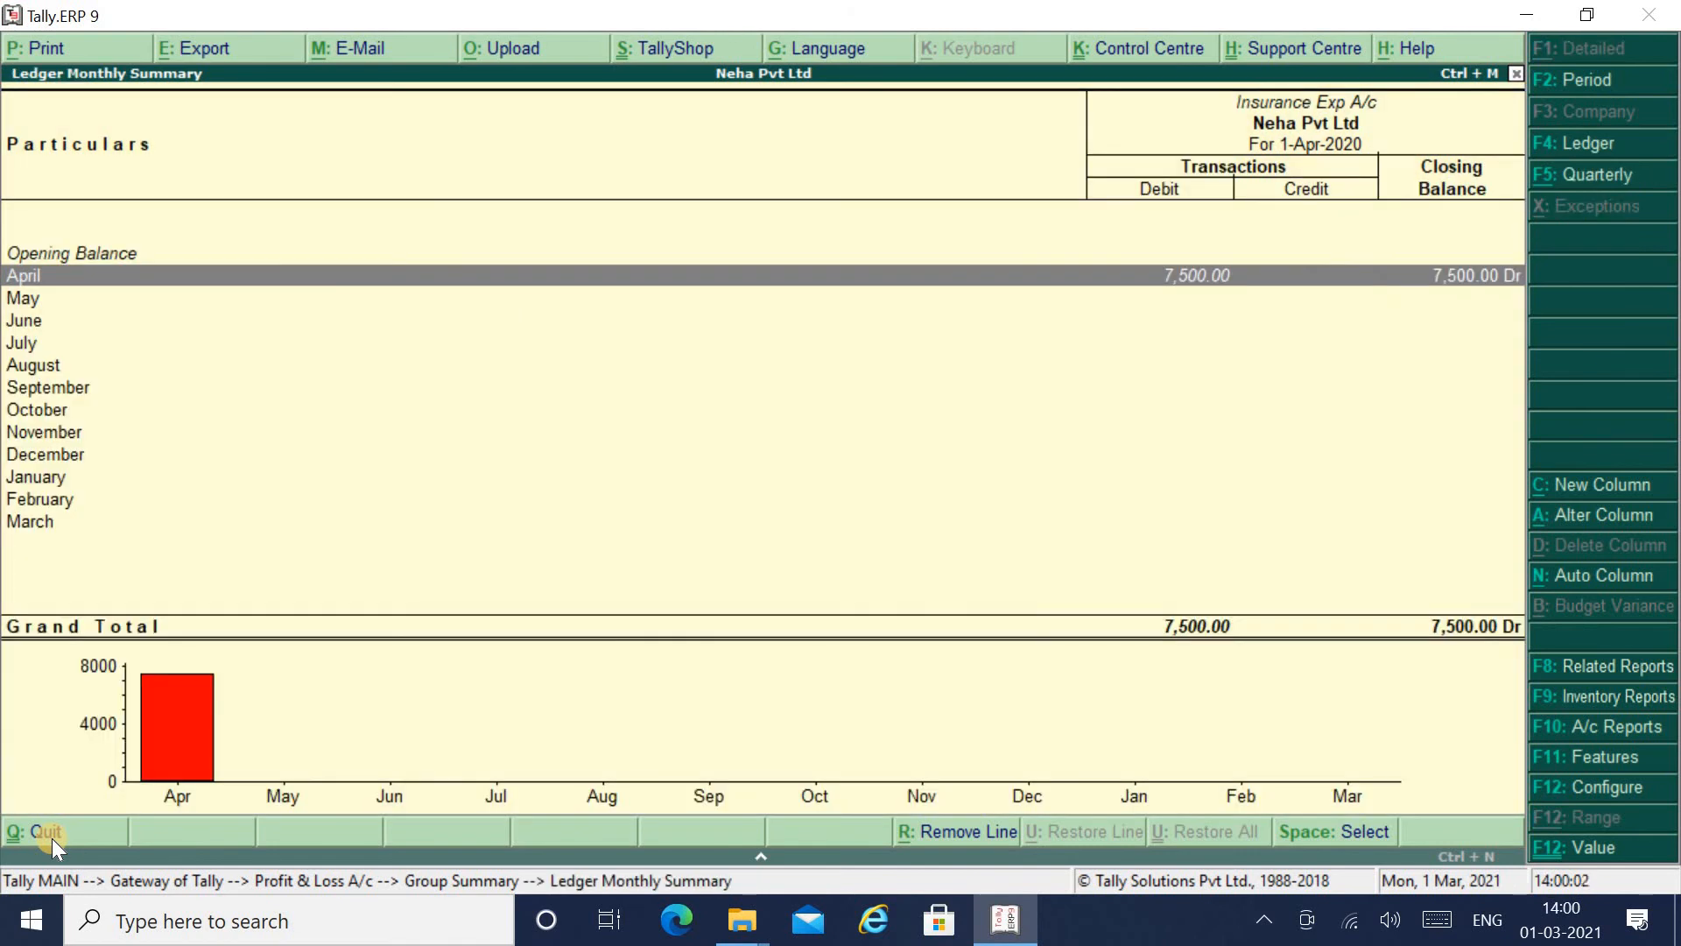
key("Escape")
key("Escape")
key("Escape")
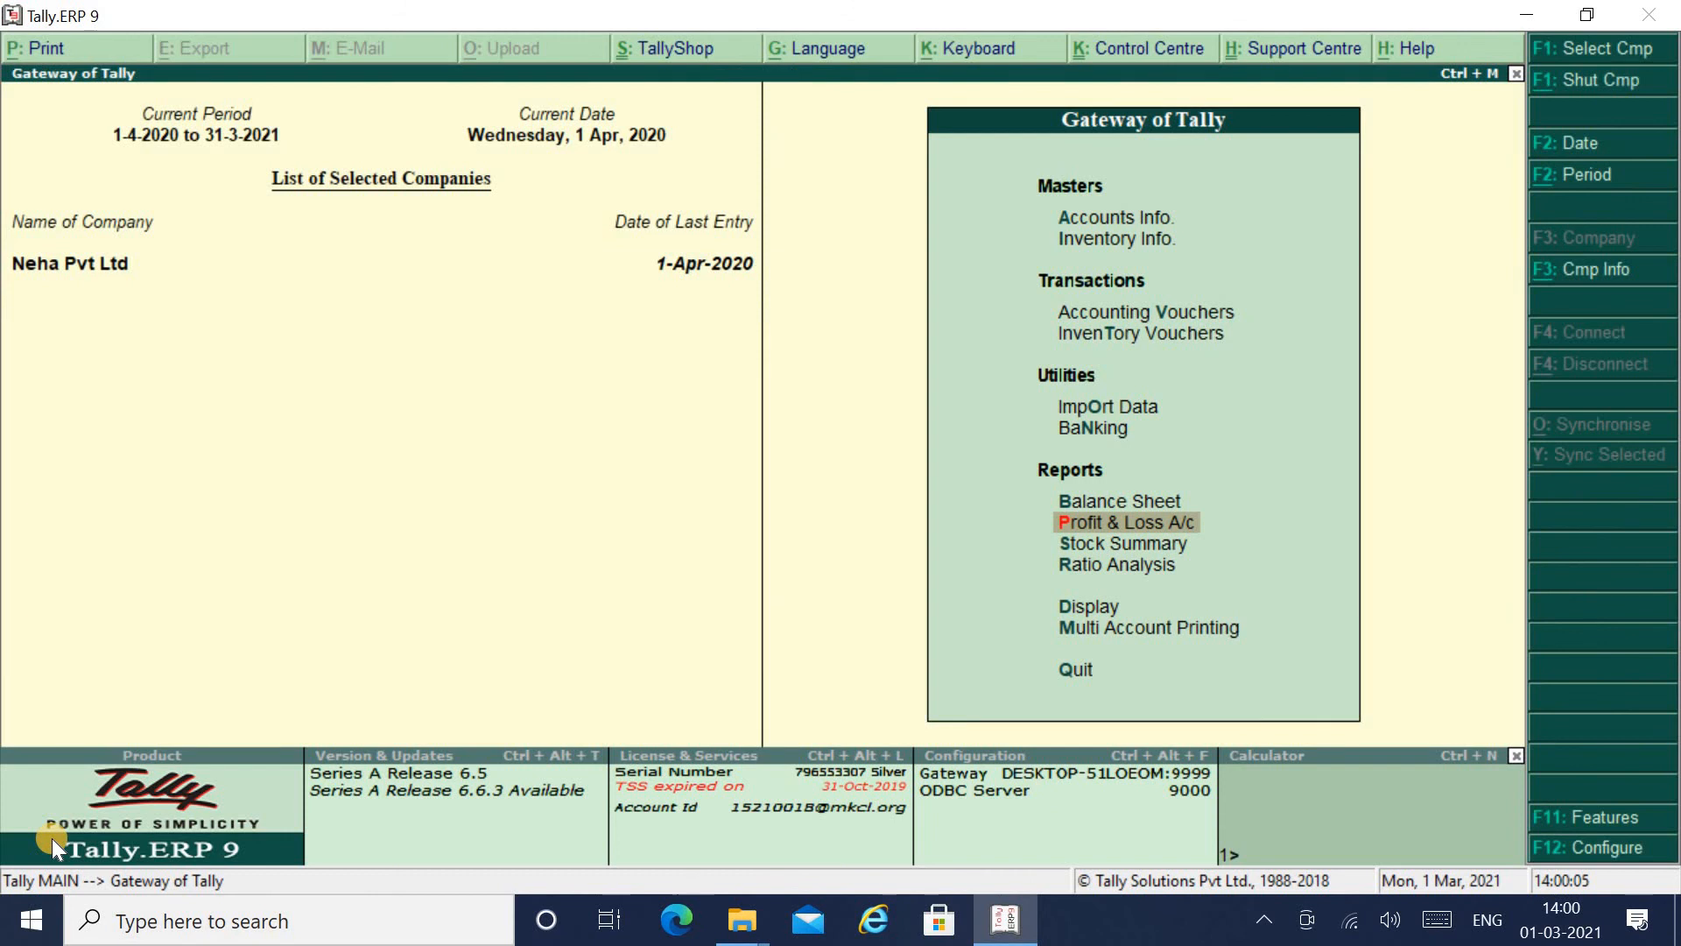
Examine the Tata Safari insurance entry in the Balance Sheet's Capital Account group summary.
key("Up")
key("Return")
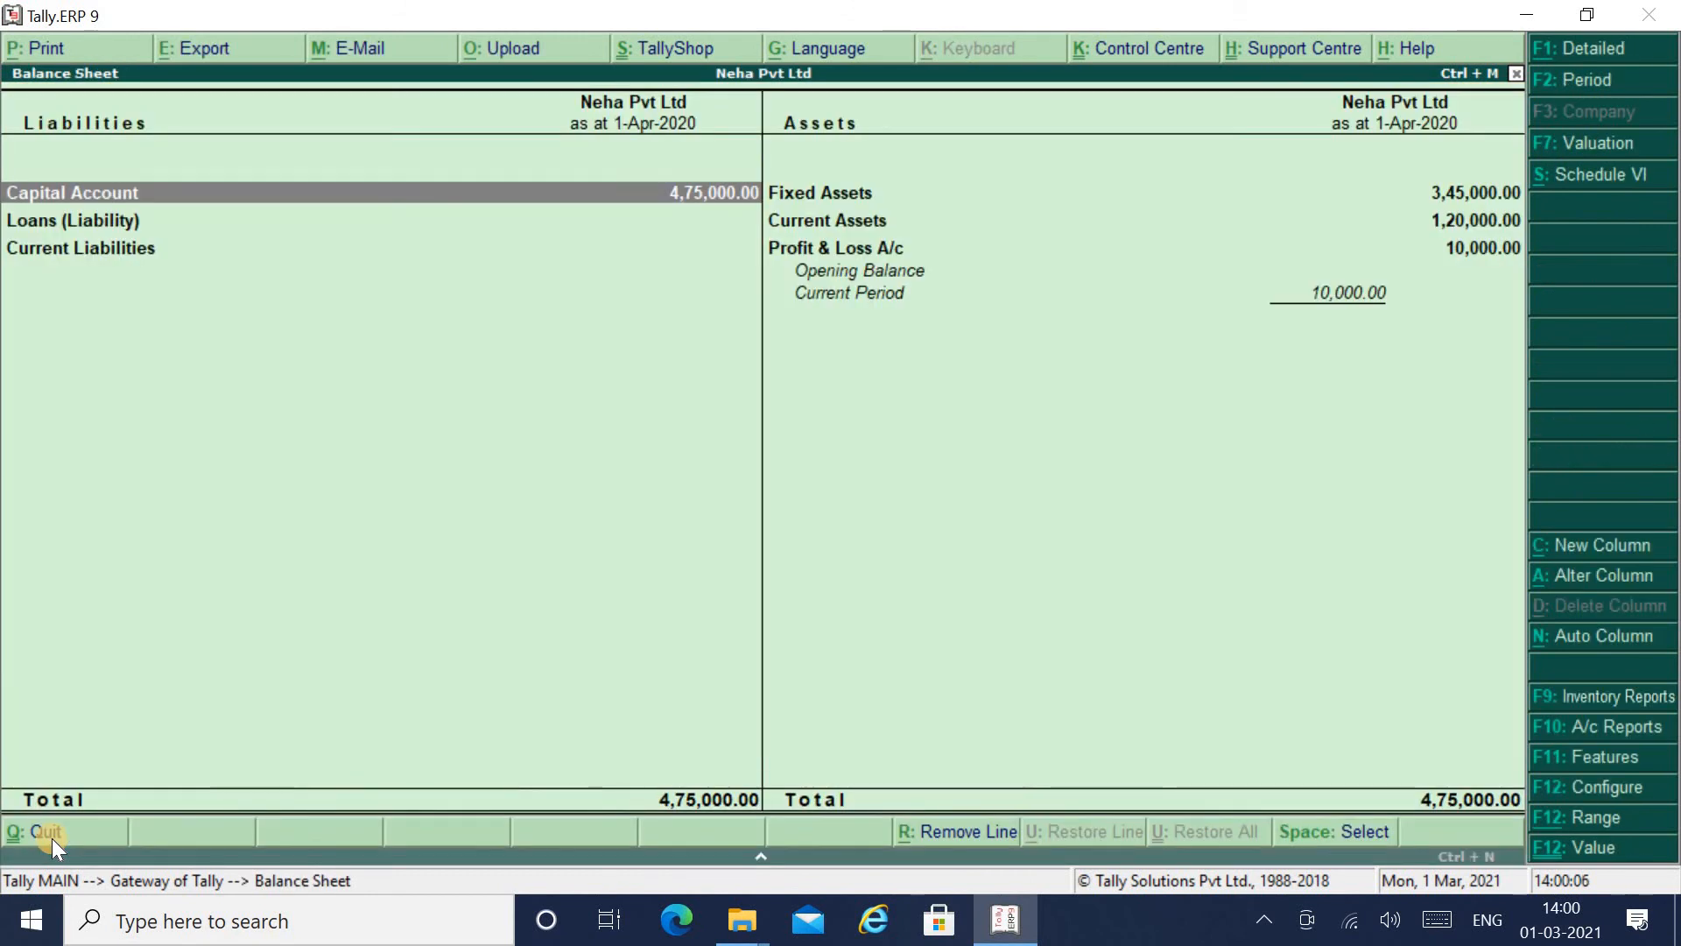
key("Return")
key("Down")
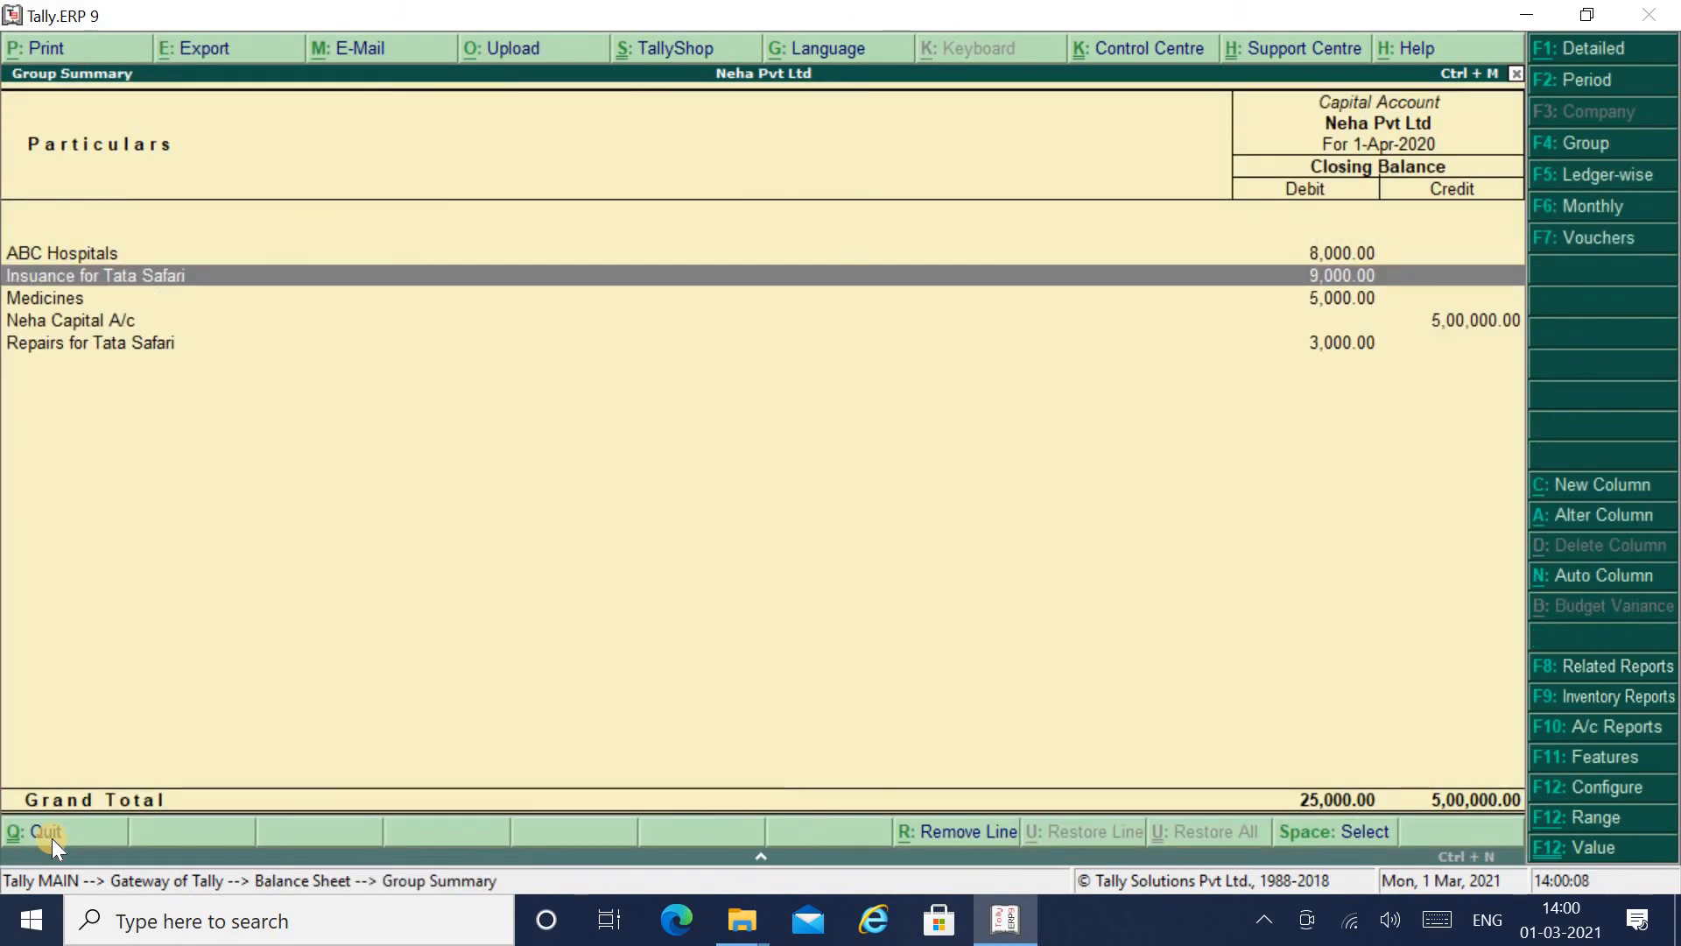